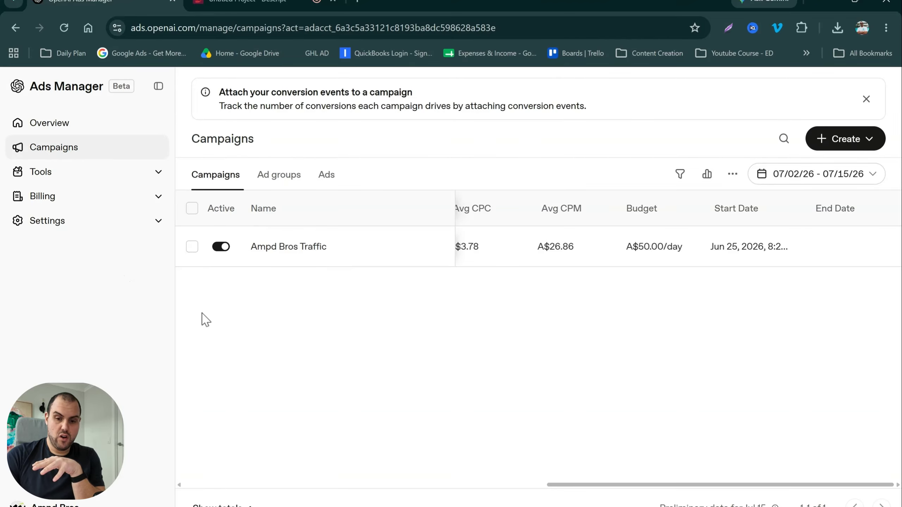
- Open the account overview and show Conversions in place of the CPC metric in the performance trend
left_click(70, 124)
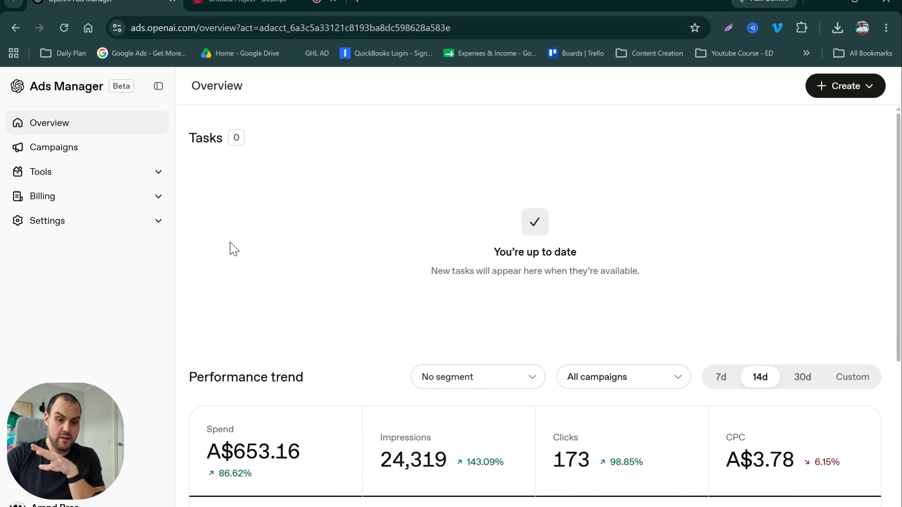
scroll(407, 276, "down", 4)
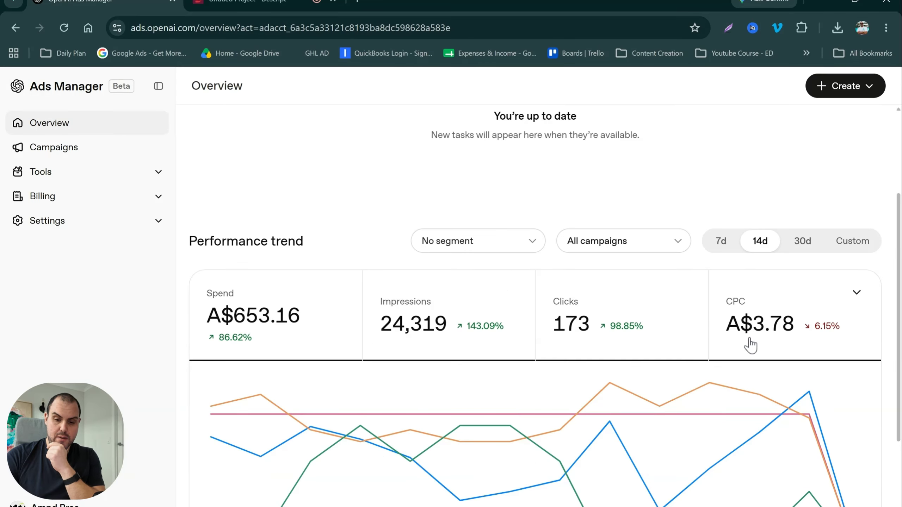
left_click(855, 299)
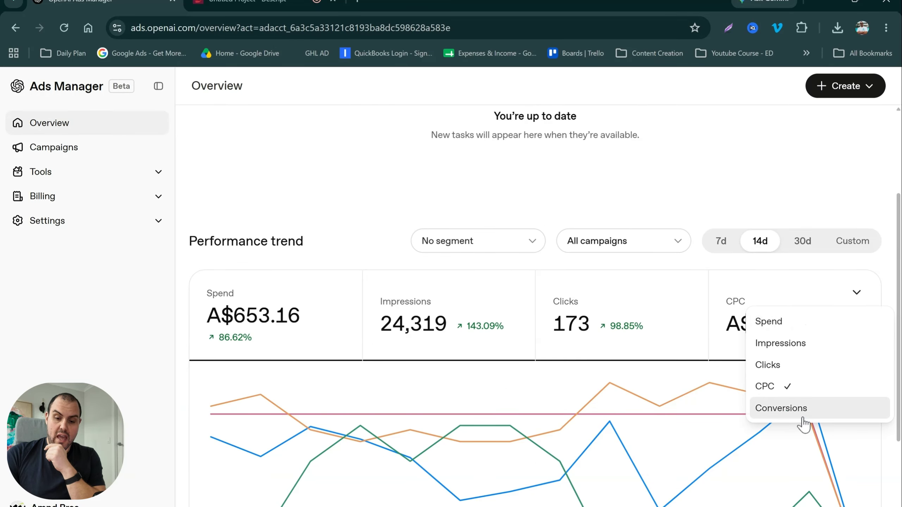
left_click(806, 423)
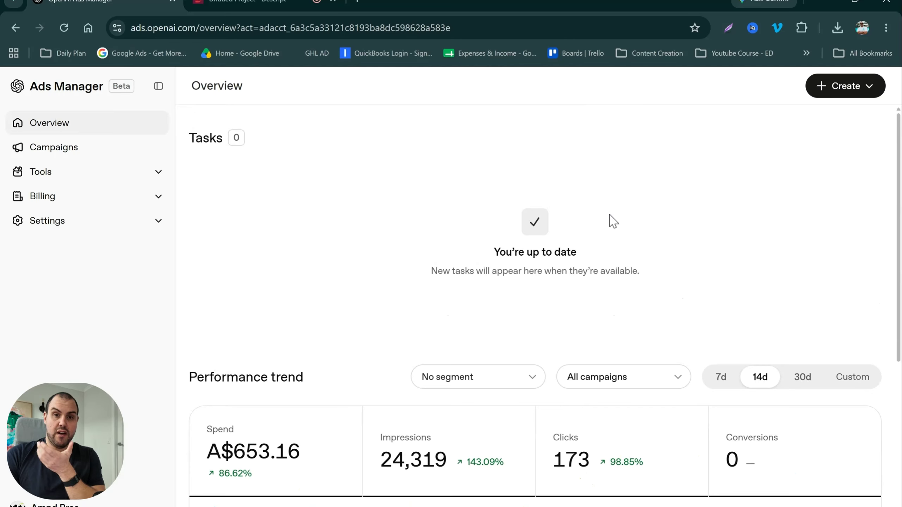
scroll(613, 221, "down", 2)
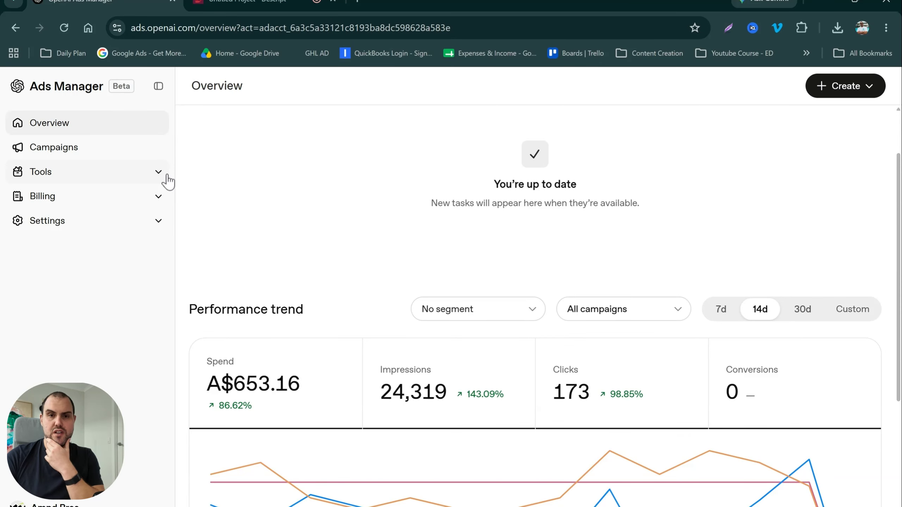
- Look through the account's tools: change history, conversion data sources, audiences and feeds
left_click(146, 177)
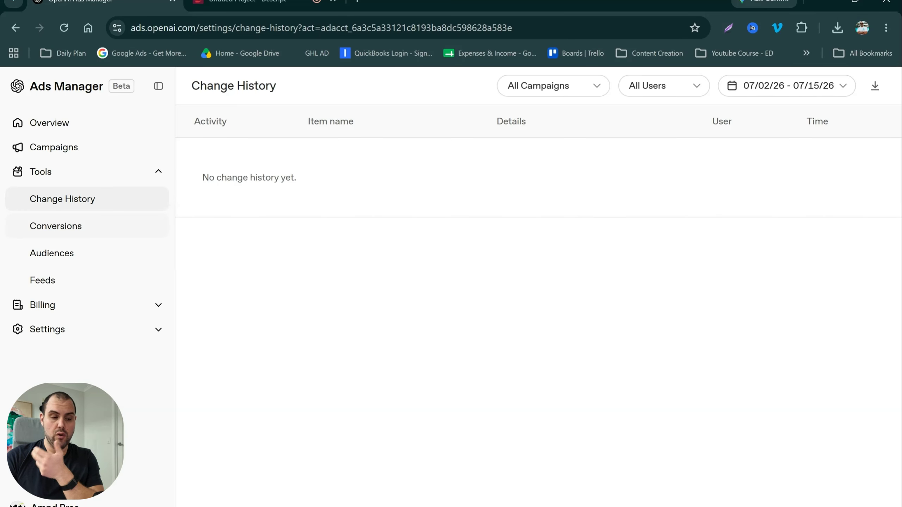
left_click(81, 234)
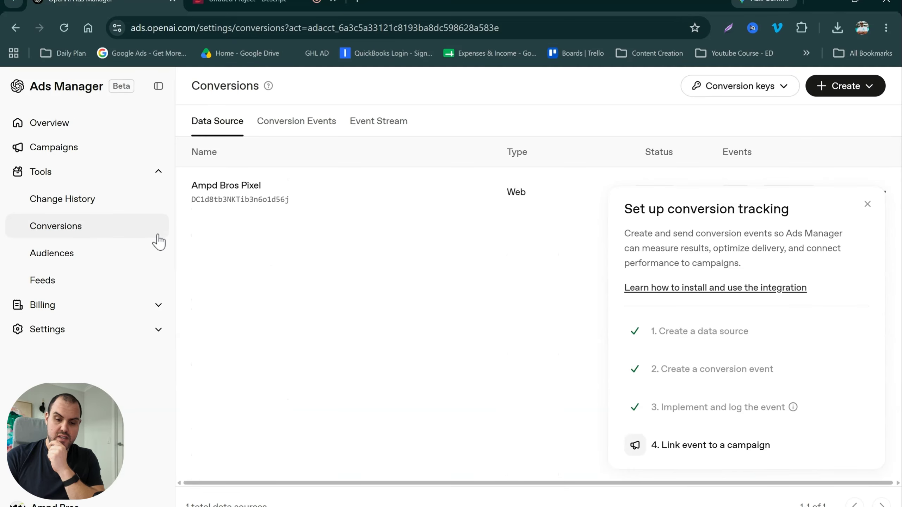
left_click(541, 227)
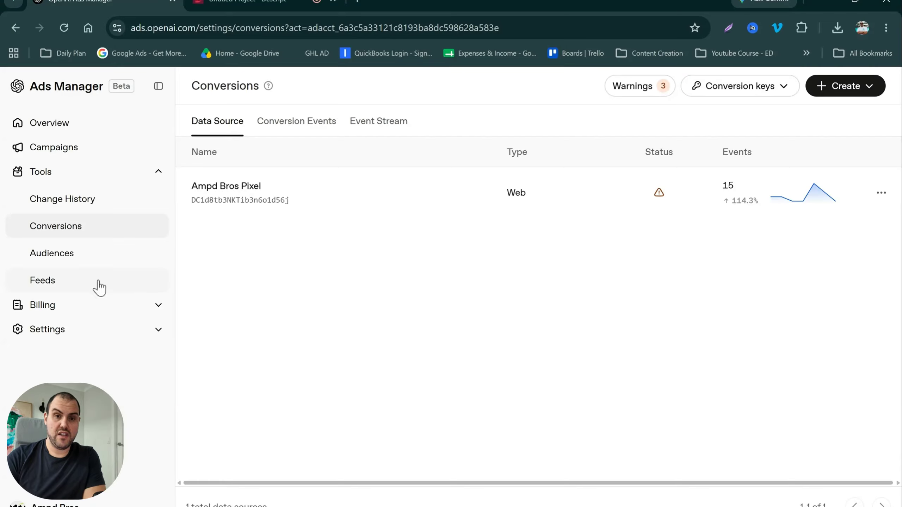
left_click(71, 265)
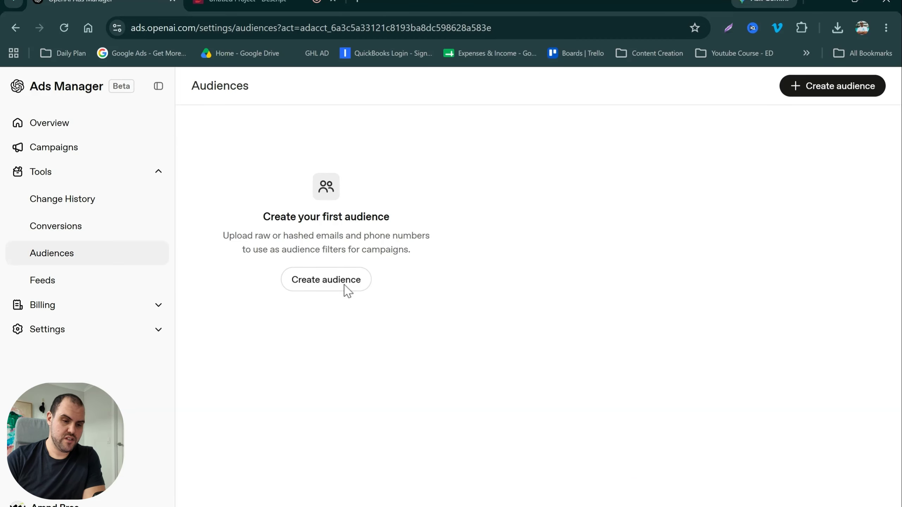
left_click(63, 290)
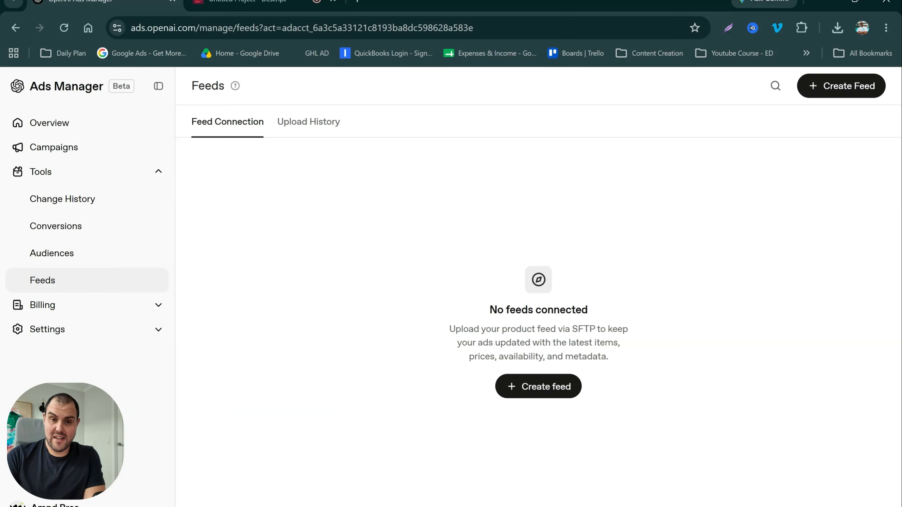
- Return to the account overview and examine the performance trend metrics and chart
left_click(55, 123)
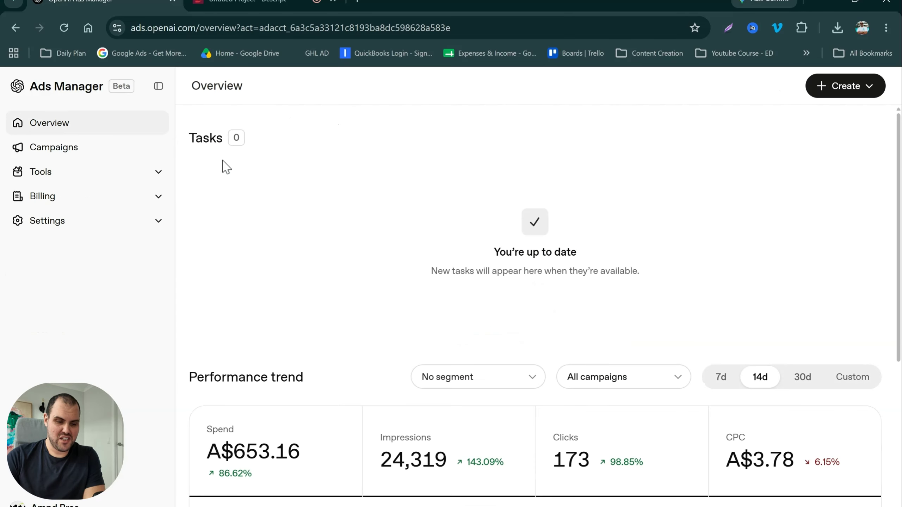
scroll(801, 195, "down", 5)
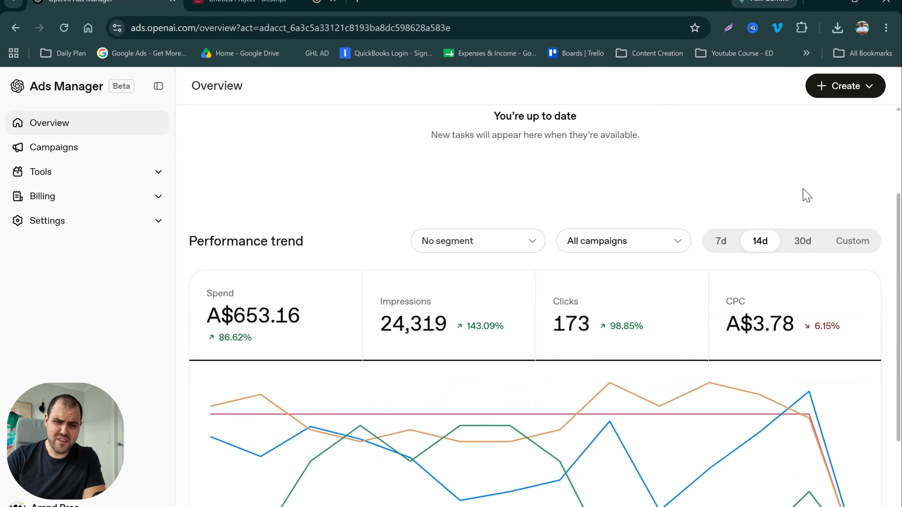
scroll(801, 192, "up", 1)
scroll(795, 180, "down", 4)
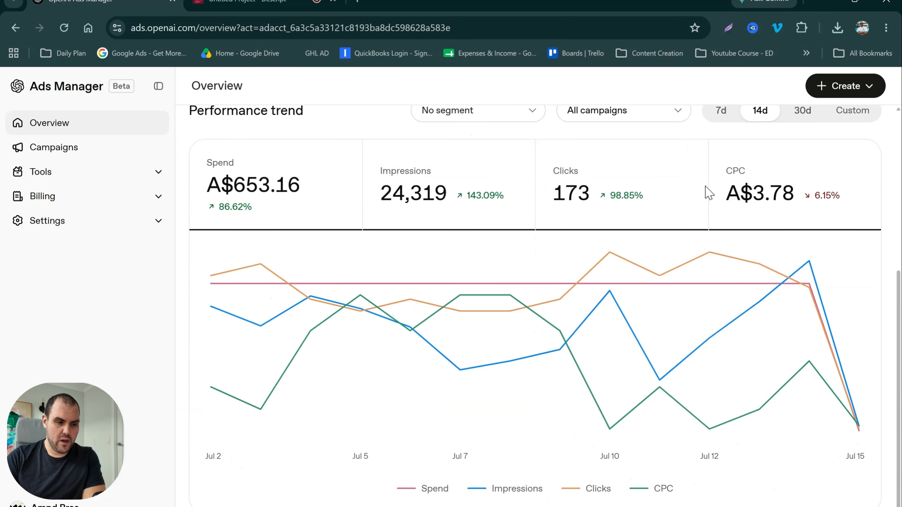
scroll(709, 191, "up", 2)
- Go to the campaigns list and check which items can be created there, without creating anything
left_click(70, 150)
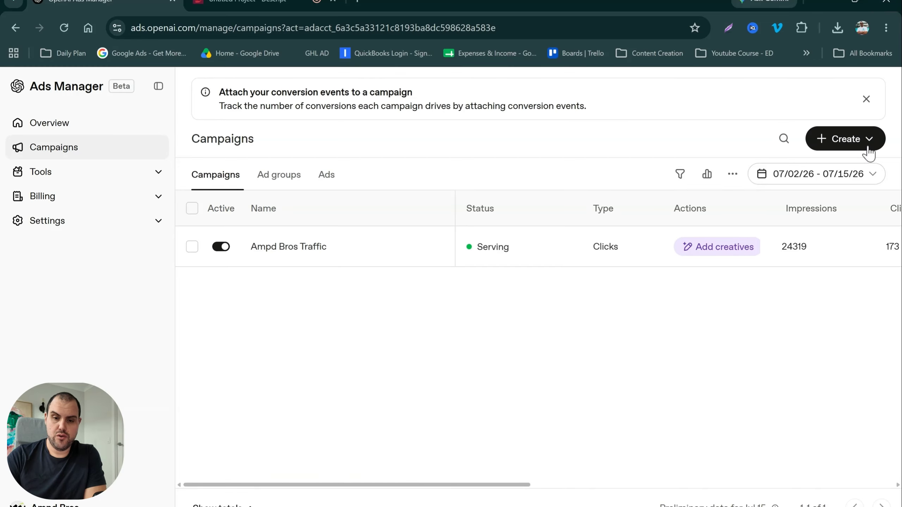
left_click(855, 137)
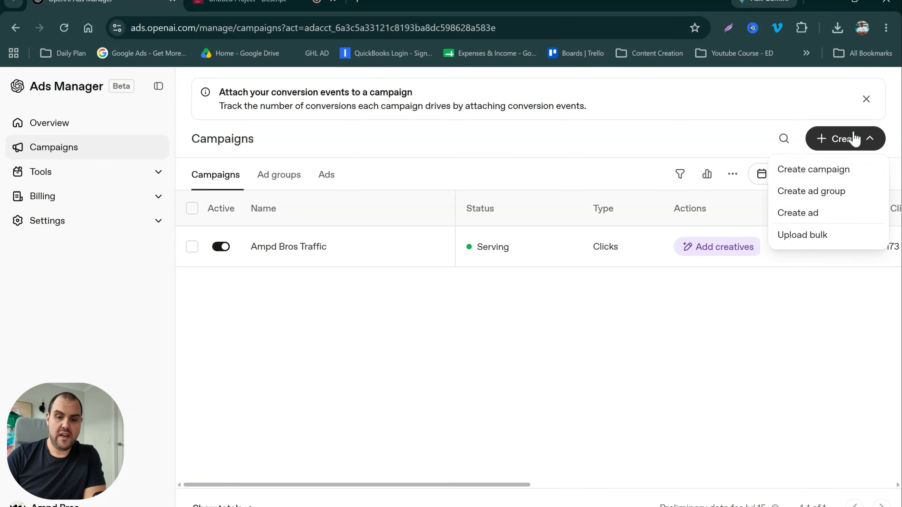
left_click(467, 325)
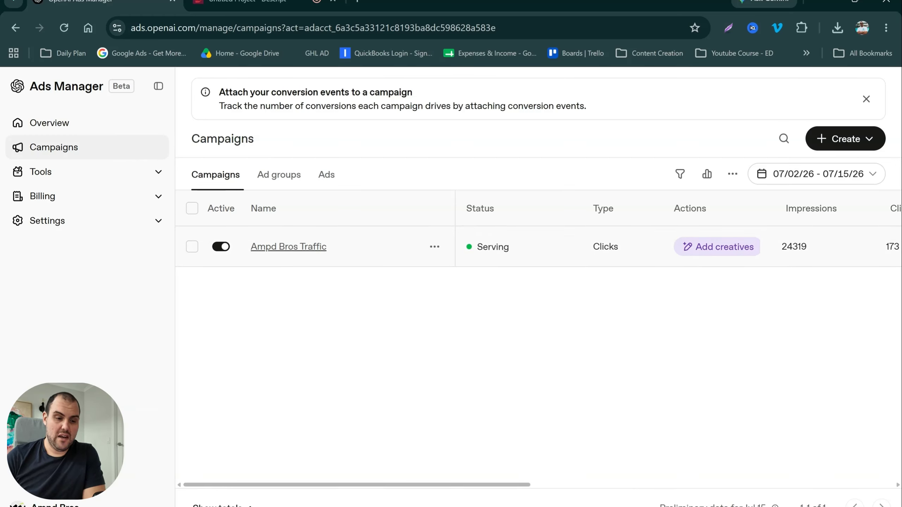
- View the account's ads, preview the New Test Ad creative and check the ad groups
left_click(326, 175)
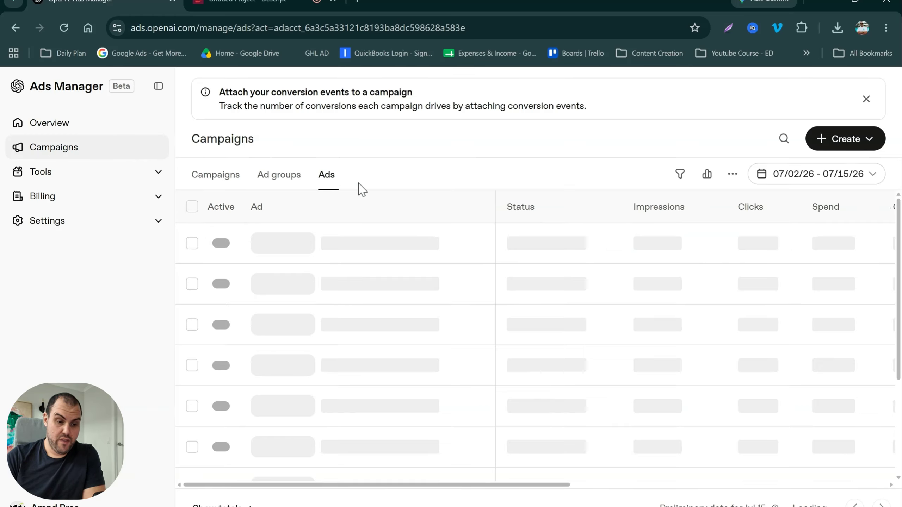
mouse_move(314, 268)
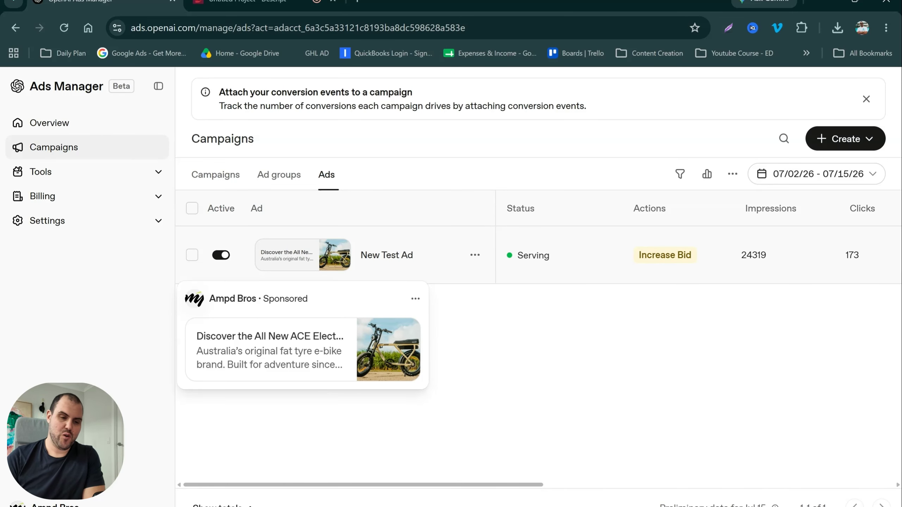
left_click(302, 185)
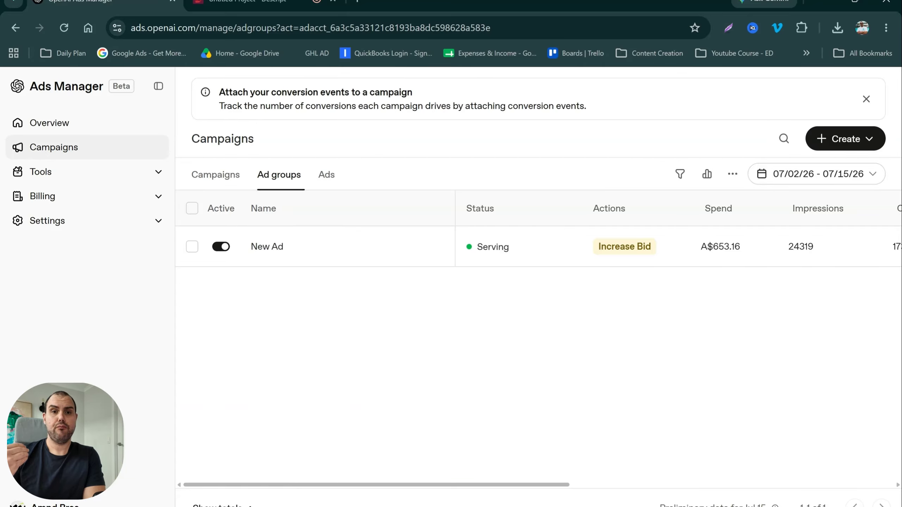
left_click(322, 175)
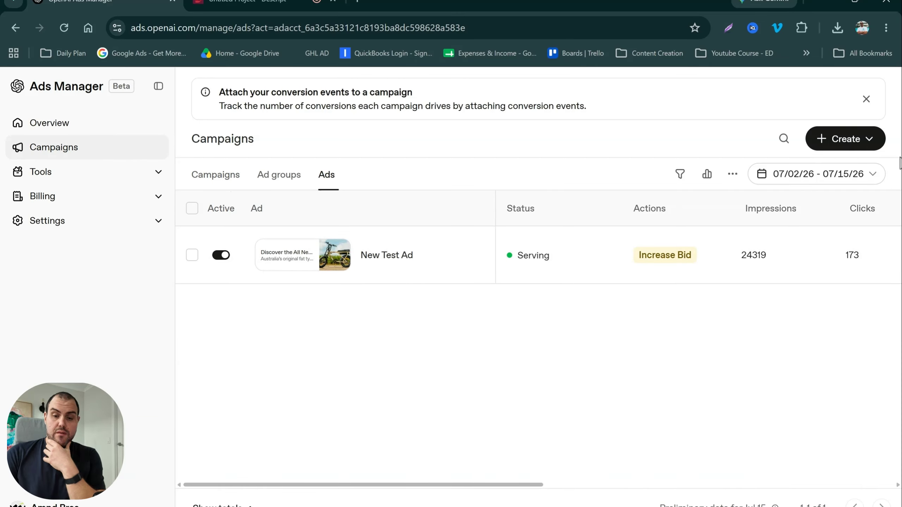
- Start a new campaign from the campaigns list and name it "Non feed Ebike Campaign"
left_click(224, 184)
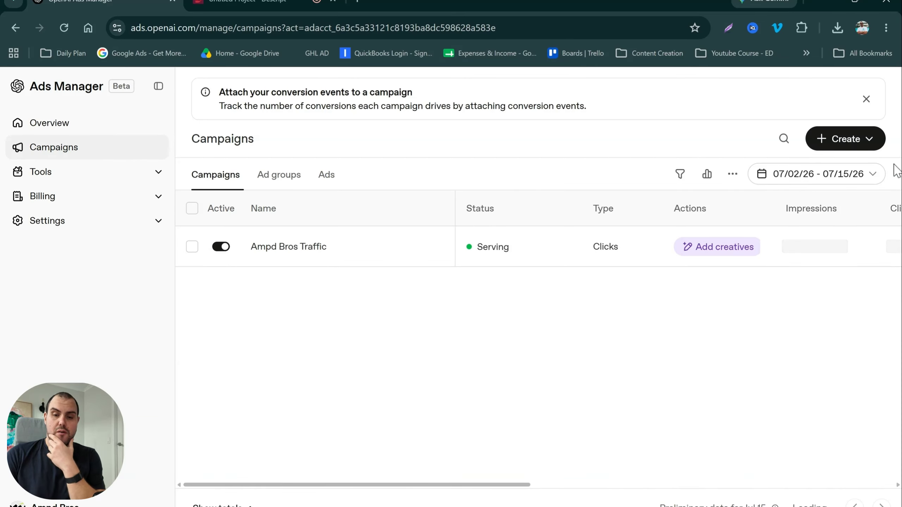
left_click(837, 142)
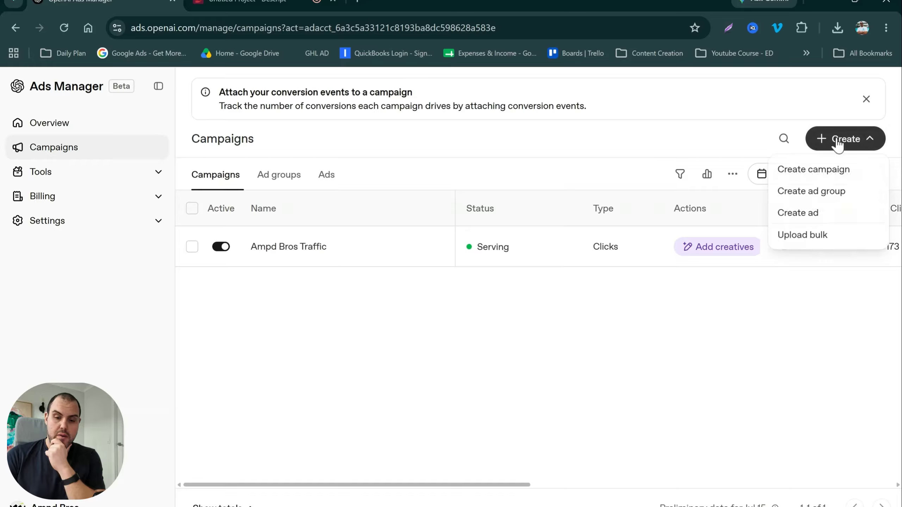
left_click(815, 170)
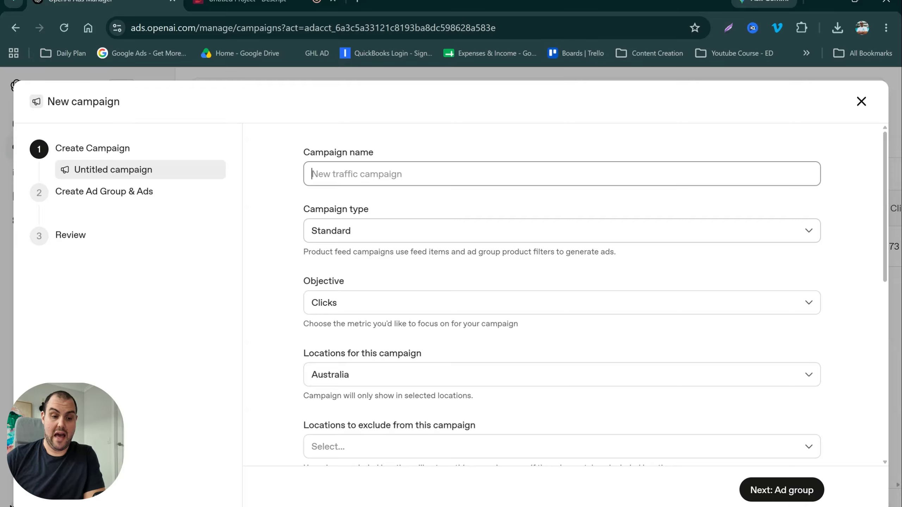
type("-")
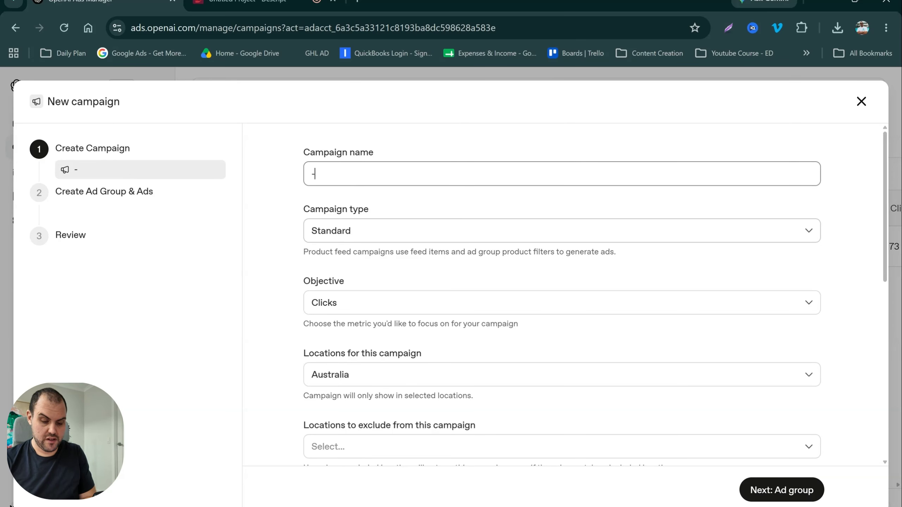
key("BackSpace")
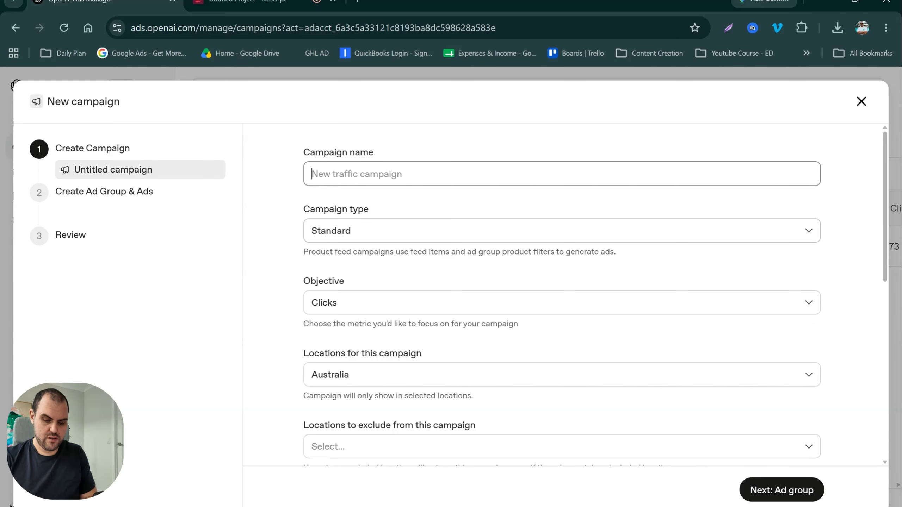
type("Non fr")
key("BackSpace")
type("eed ")
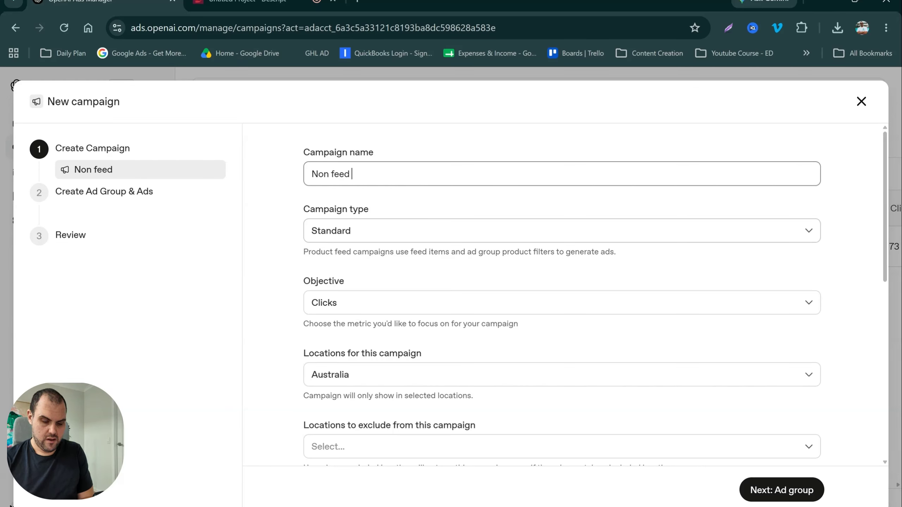
type("Ebike Cam")
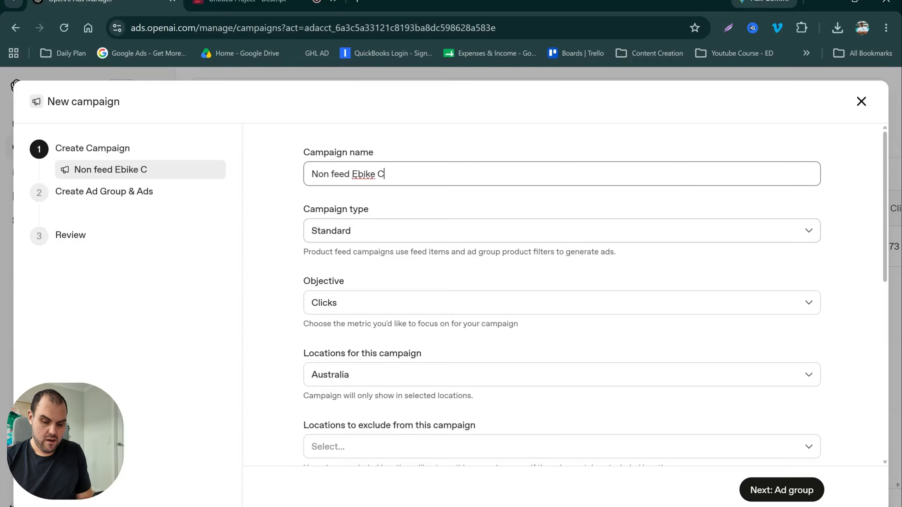
key("BackSpace")
key("BackSpace")
type("amp")
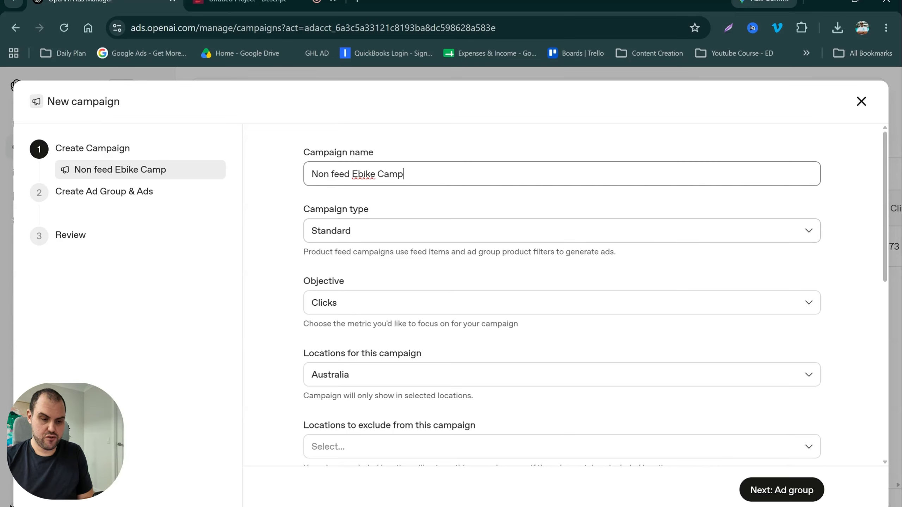
type("aign")
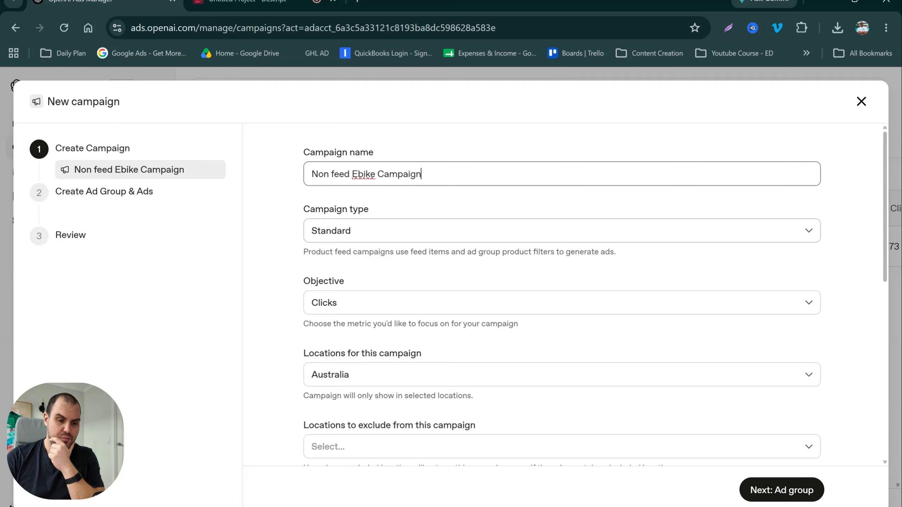
- Review the campaign type and objective options, keeping Standard and Clicks
left_click(433, 240)
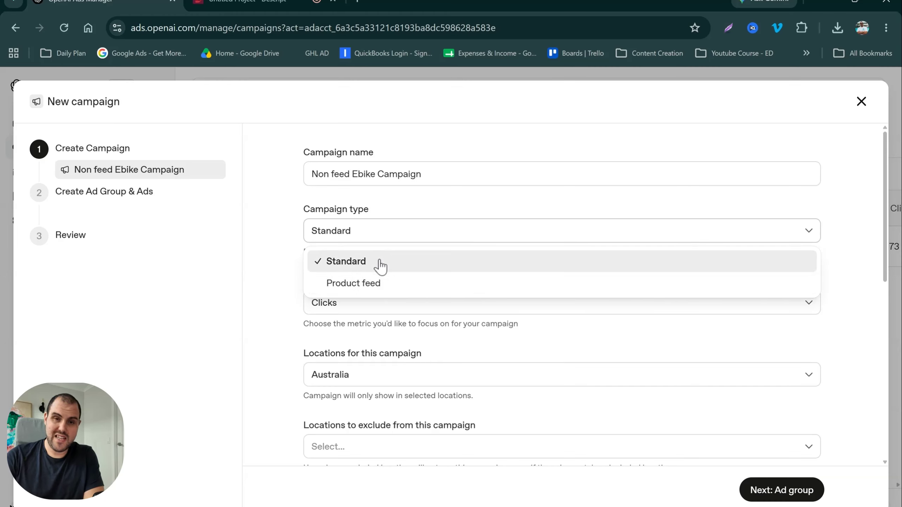
left_click(275, 205)
left_click(351, 301)
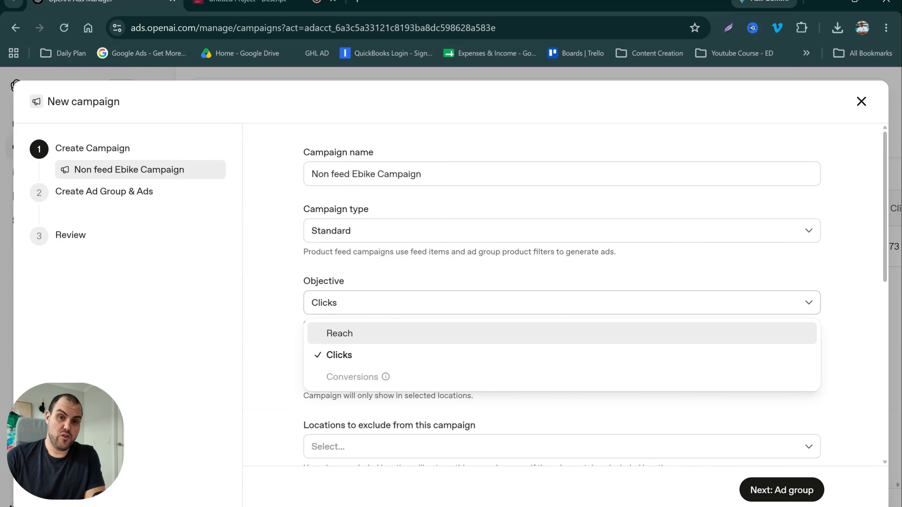
left_click(260, 307)
- Deselect and reselect Australia so that it is the new campaign's only target location
left_click(362, 374)
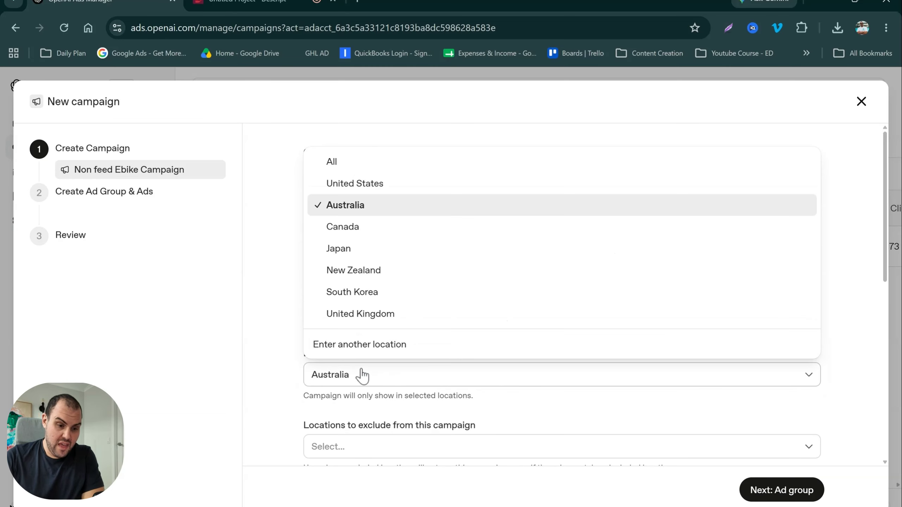
left_click(419, 215)
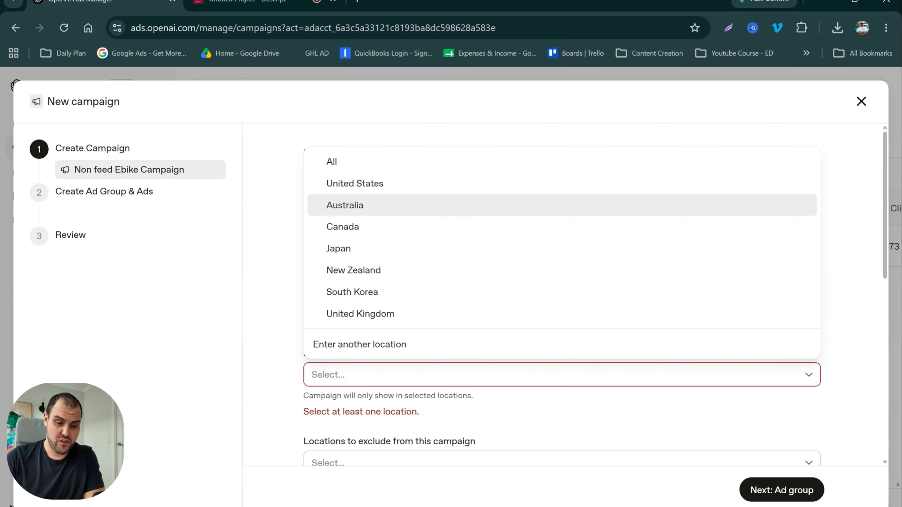
left_click(419, 205)
scroll(493, 439, "down", 4)
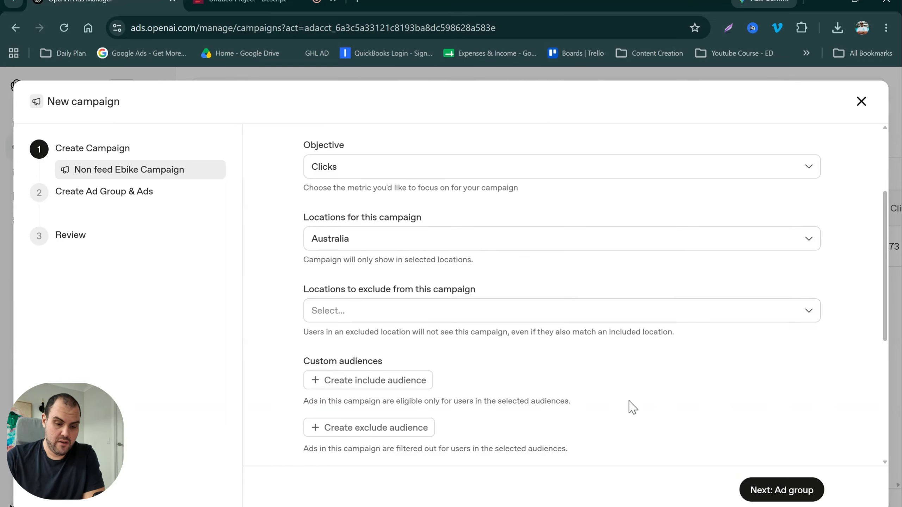
scroll(395, 329, "down", 2)
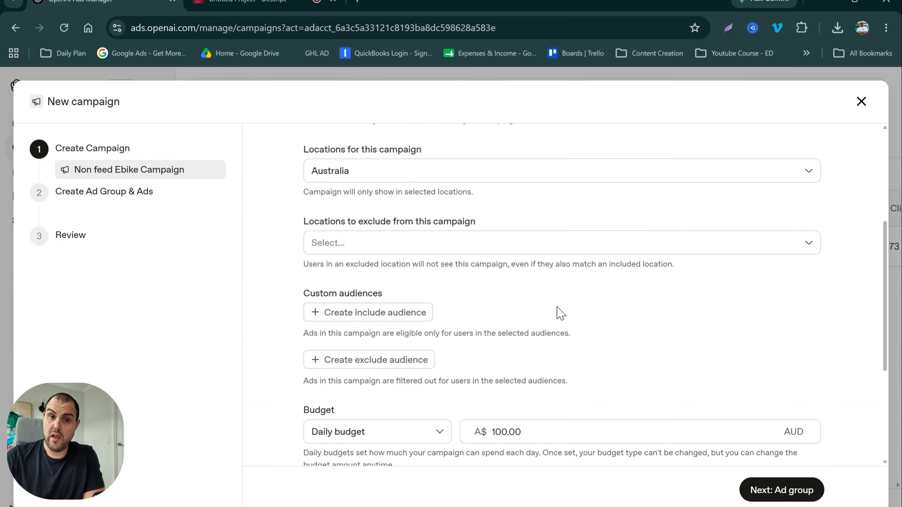
- Set the campaign's daily budget to A$50
scroll(378, 373, "down", 2)
left_click(521, 364)
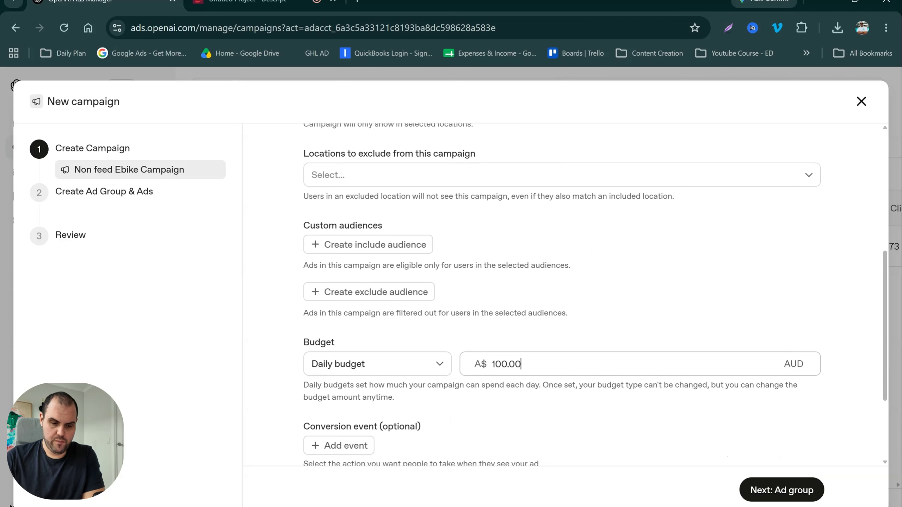
key("ctrl+a")
type("50")
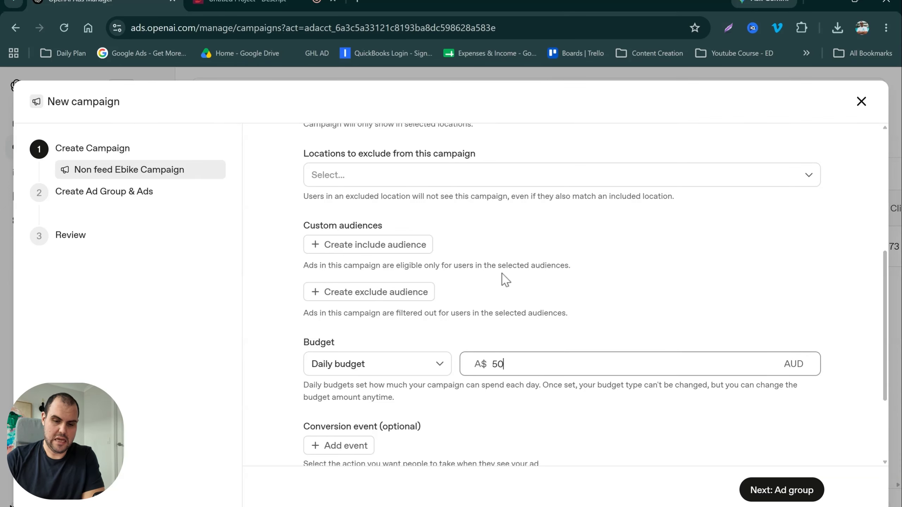
- Review the campaign's location, audience, conversion event and schedule settings, and continue to the ad group setup
scroll(584, 364, "down", 3)
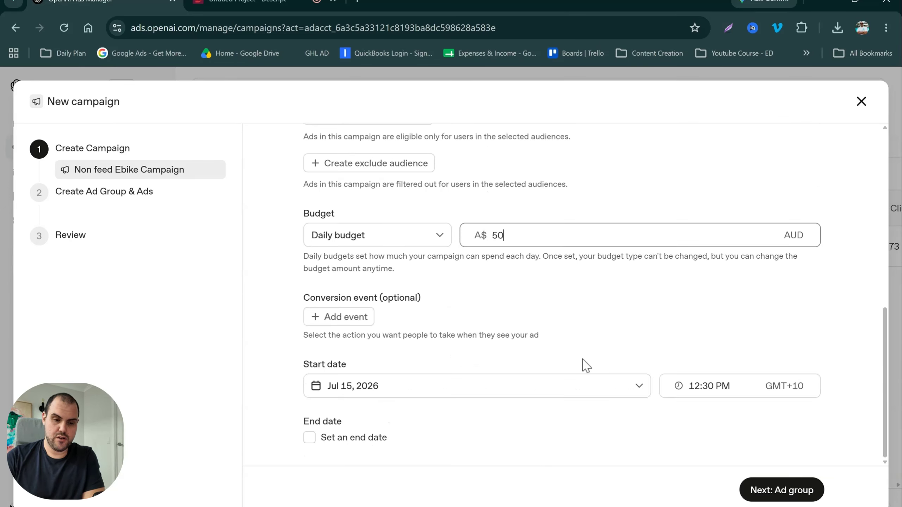
scroll(584, 364, "up", 8)
scroll(584, 364, "down", 5)
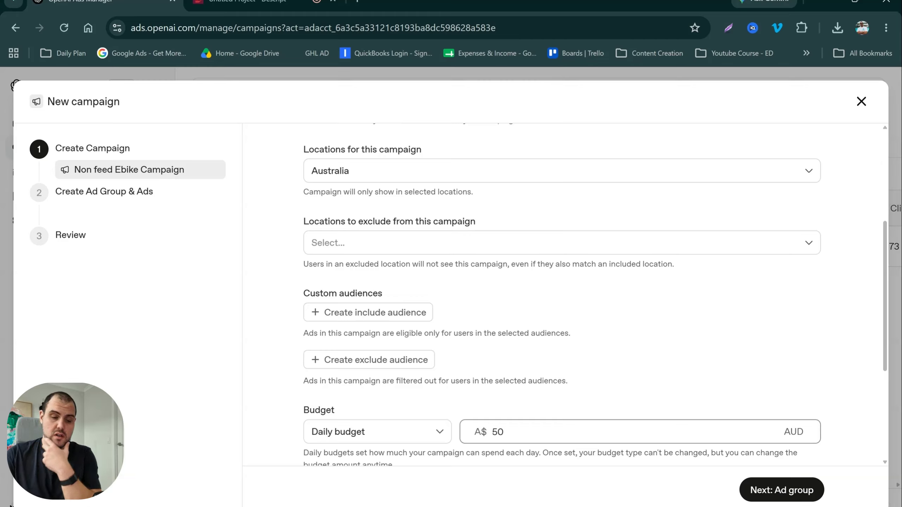
scroll(518, 314, "down", 3)
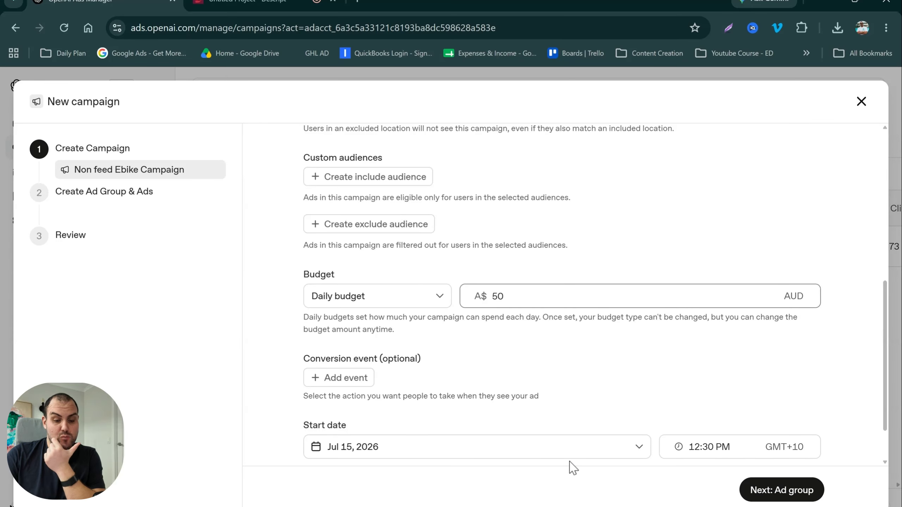
scroll(570, 465, "down", 2)
scroll(570, 465, "up", 1)
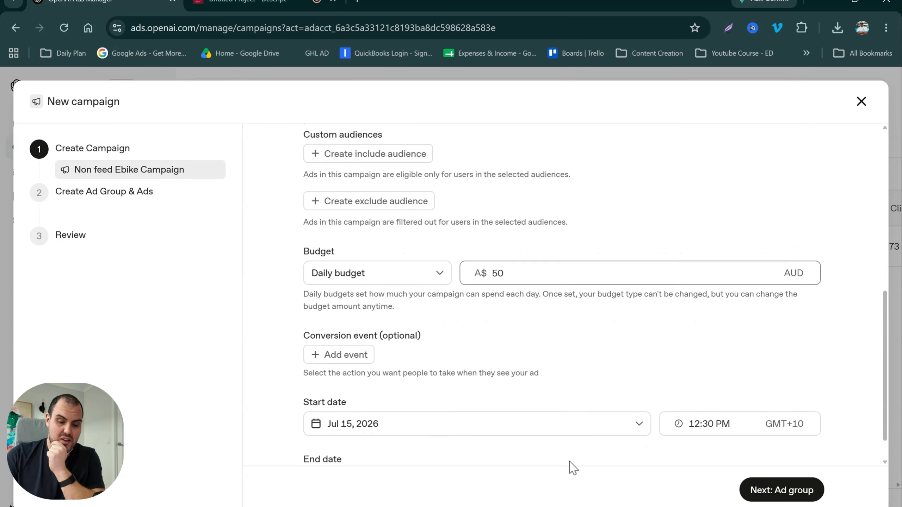
scroll(408, 435, "down", 1)
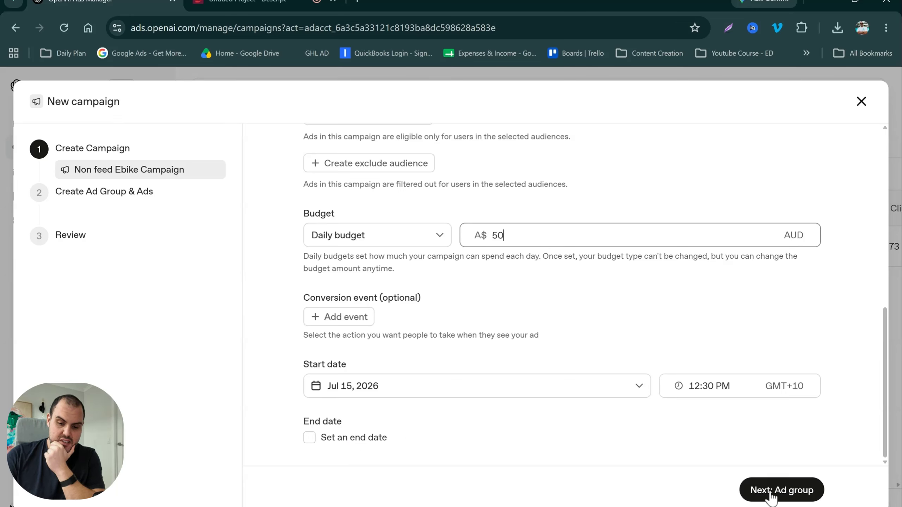
left_click(781, 499)
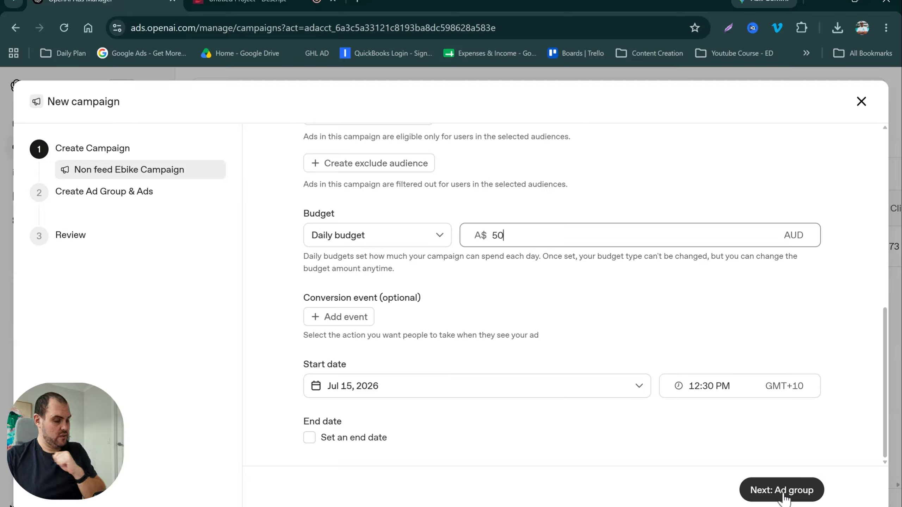
left_click(779, 493)
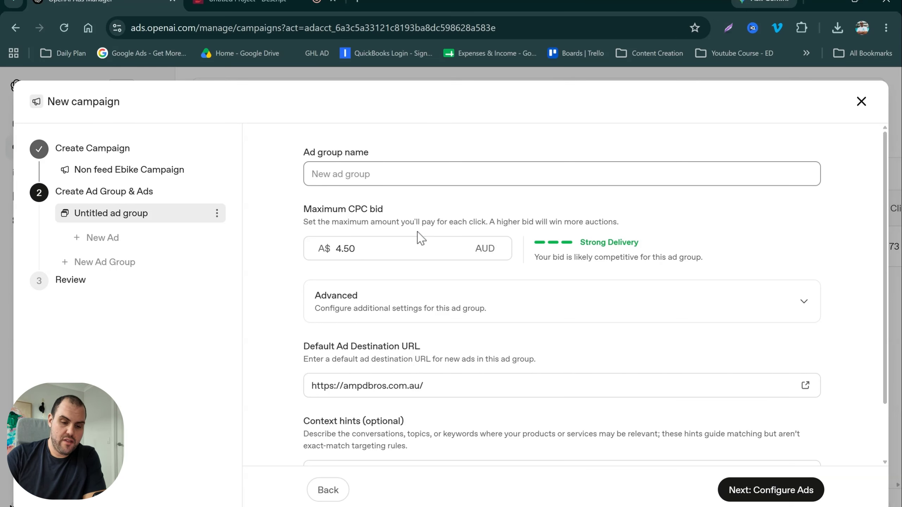
- Enter the context hints "people searching for kids electric bikes, but that aren't price conscious but want high quality, long range and an overall premium products"
scroll(495, 356, "down", 2)
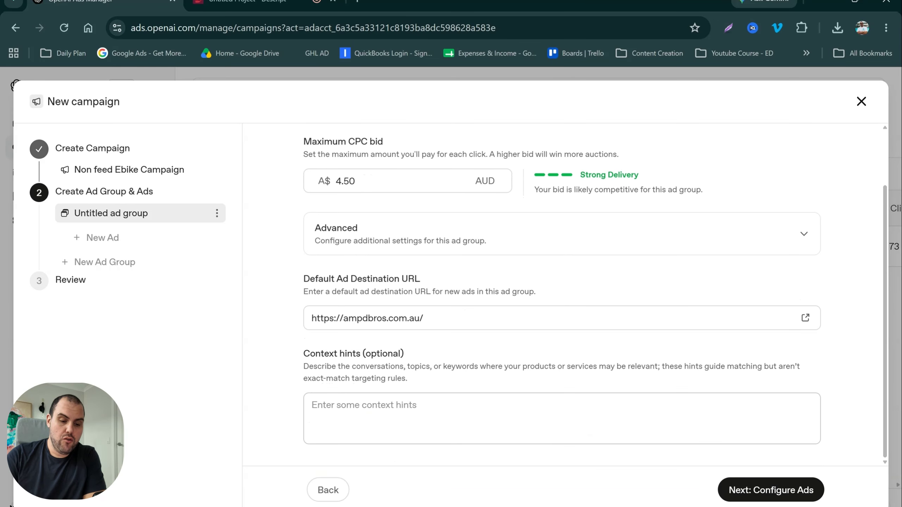
left_click(398, 425)
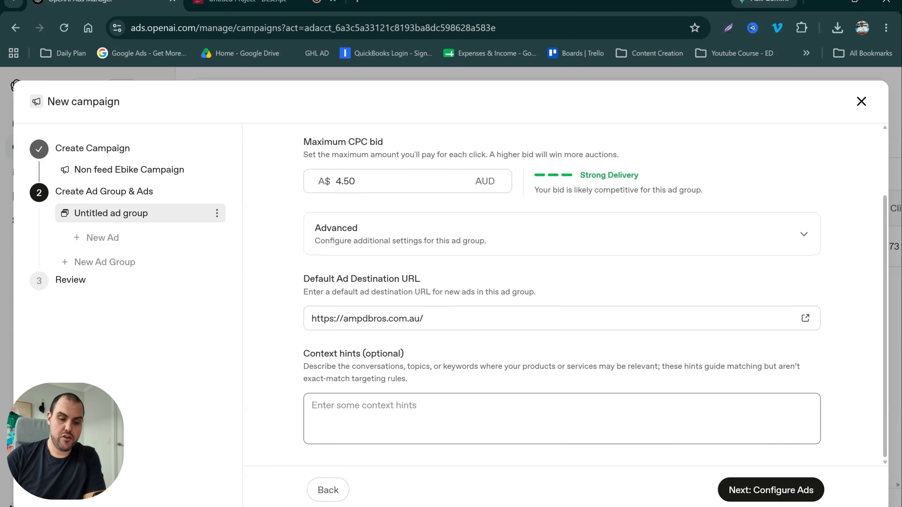
triple_click(395, 366)
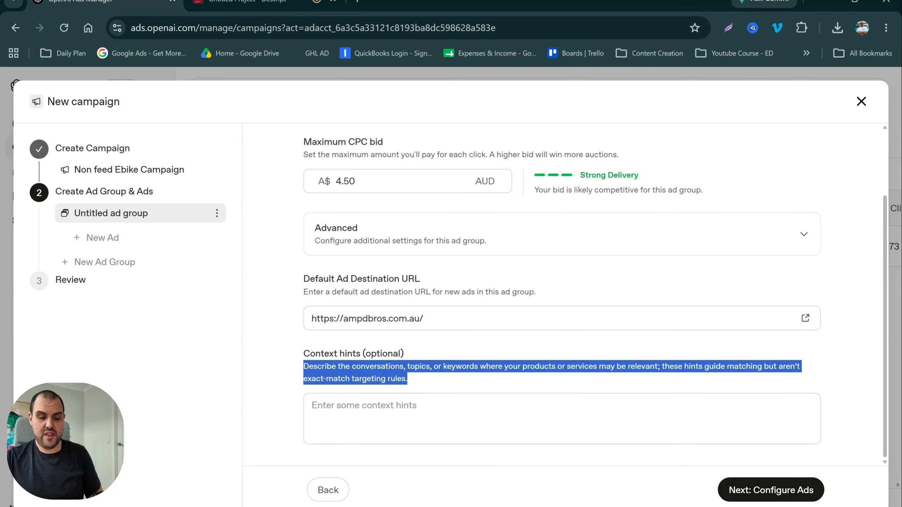
left_click(312, 405)
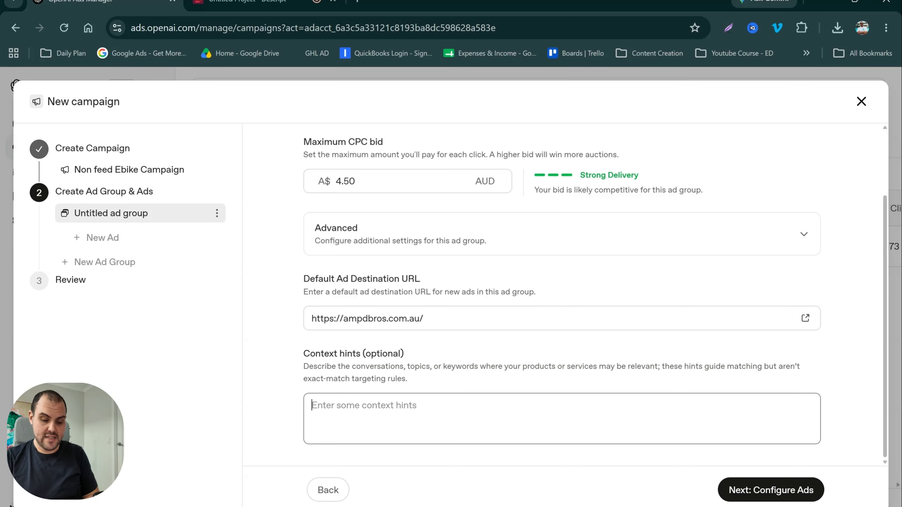
type("k")
key("BackSpace")
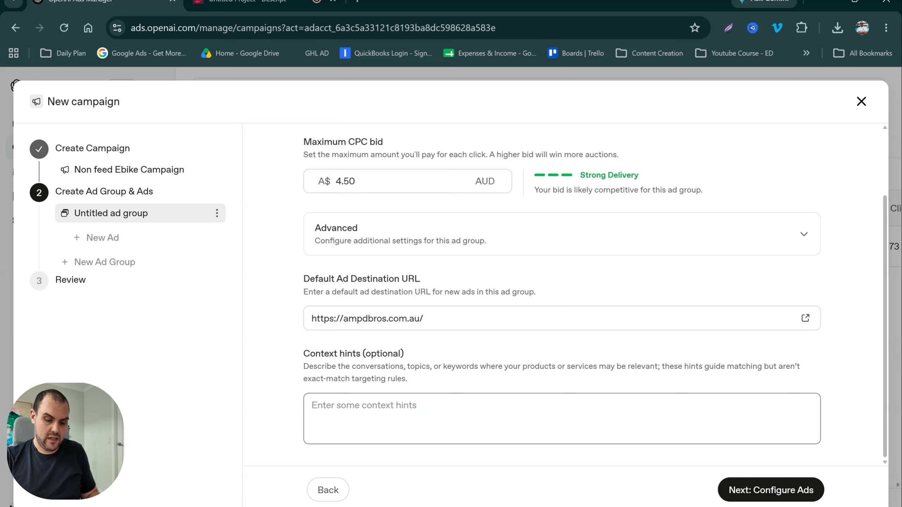
type("people")
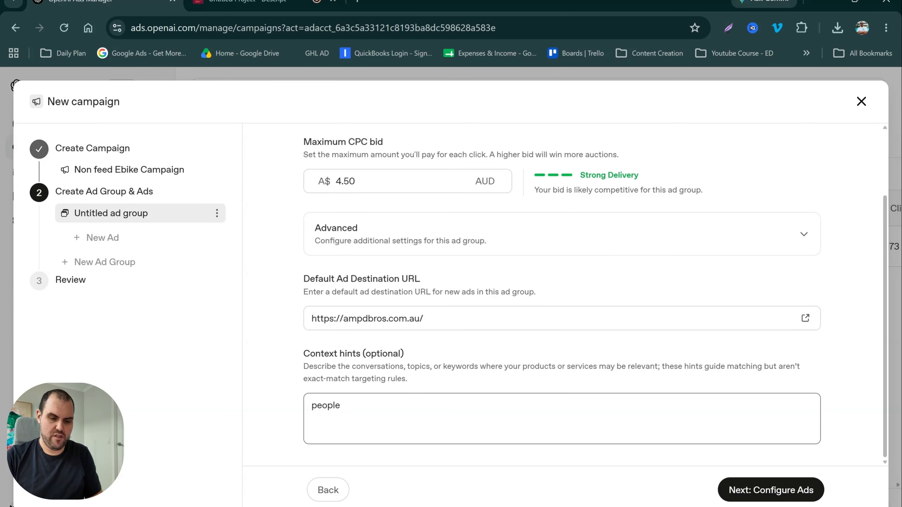
type("searching")
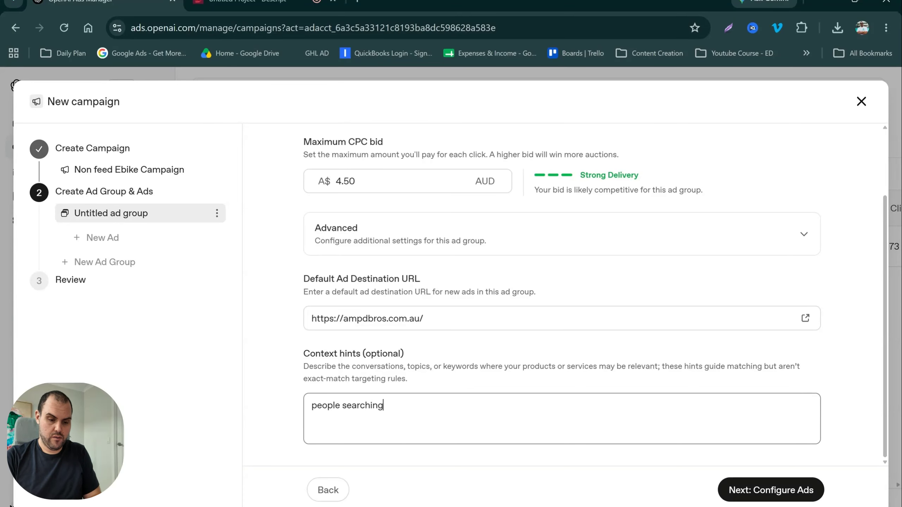
type(" for kids el")
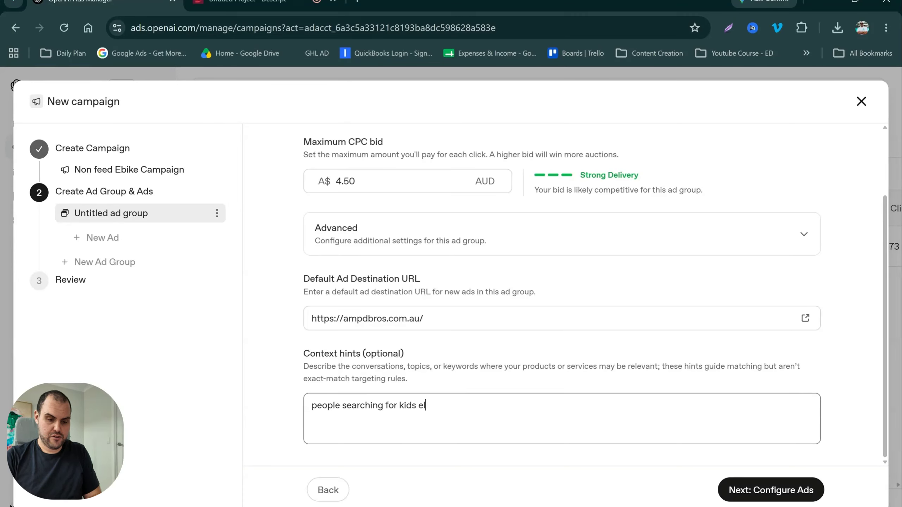
type("ectric bikes")
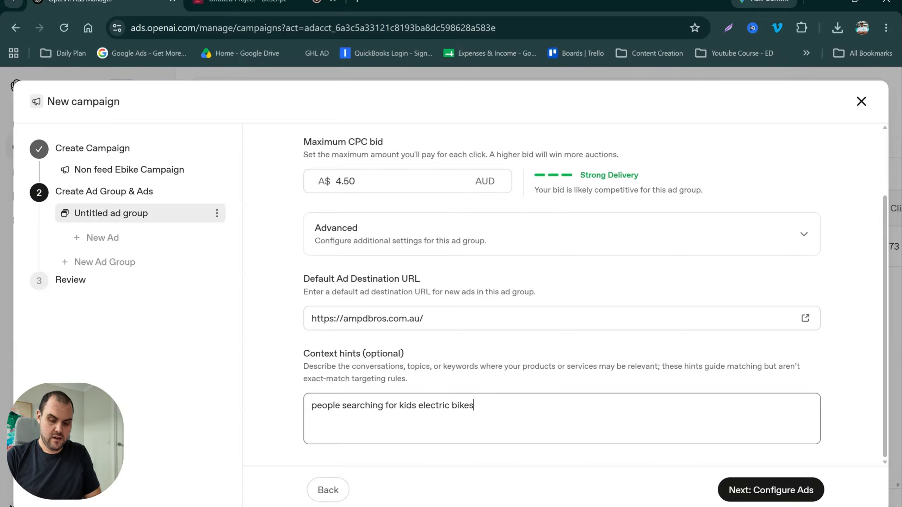
type(", but that ar")
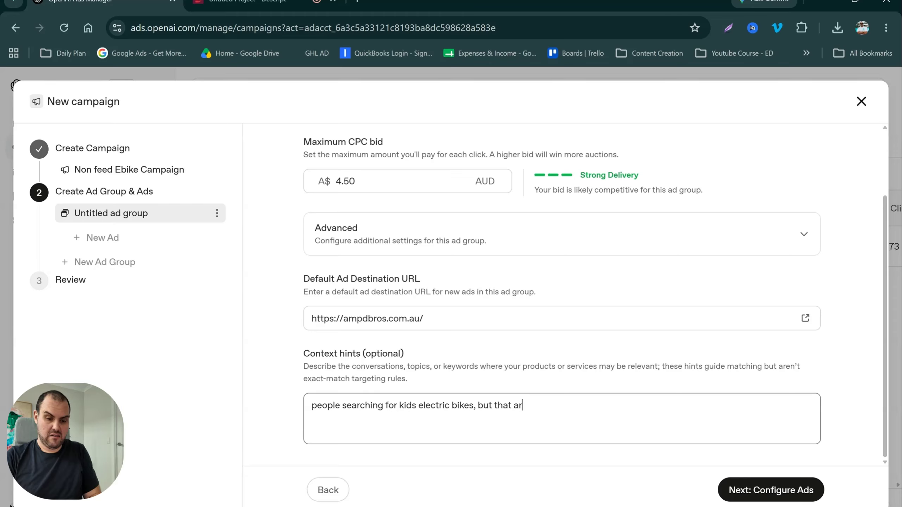
type("en't price ")
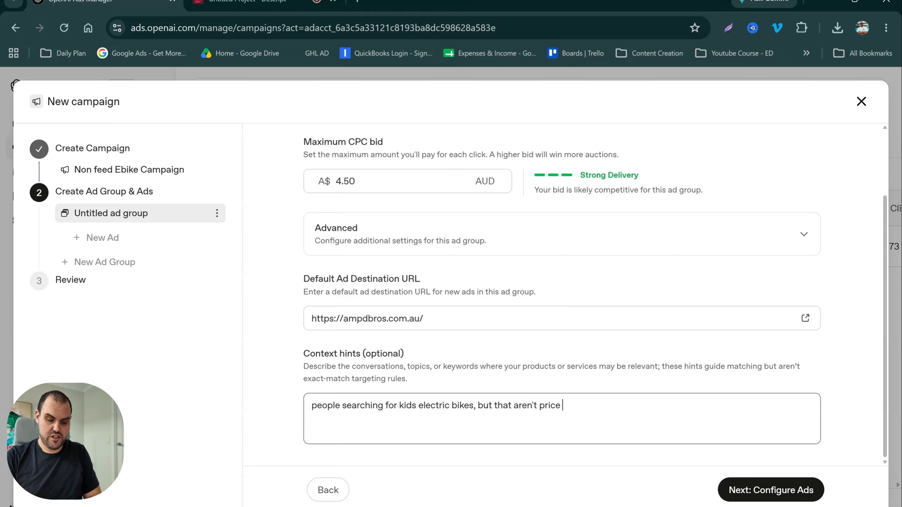
type("conscious")
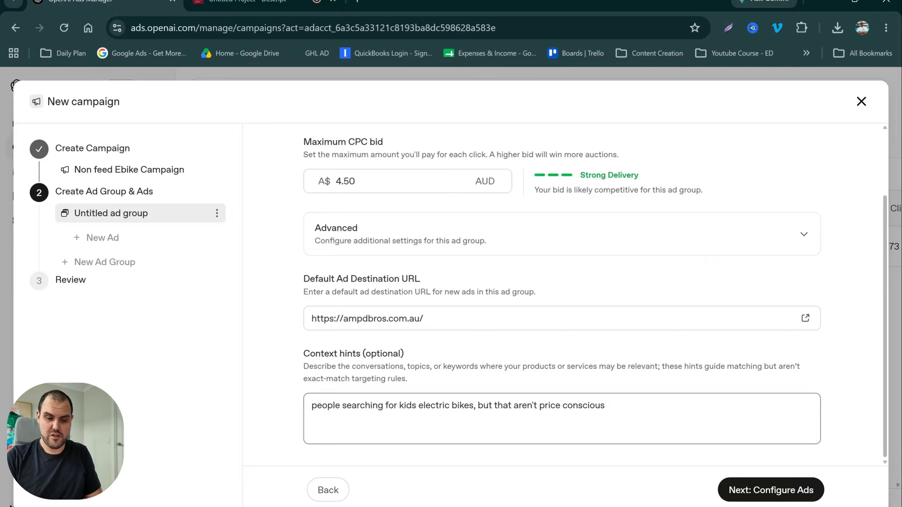
type(" but w")
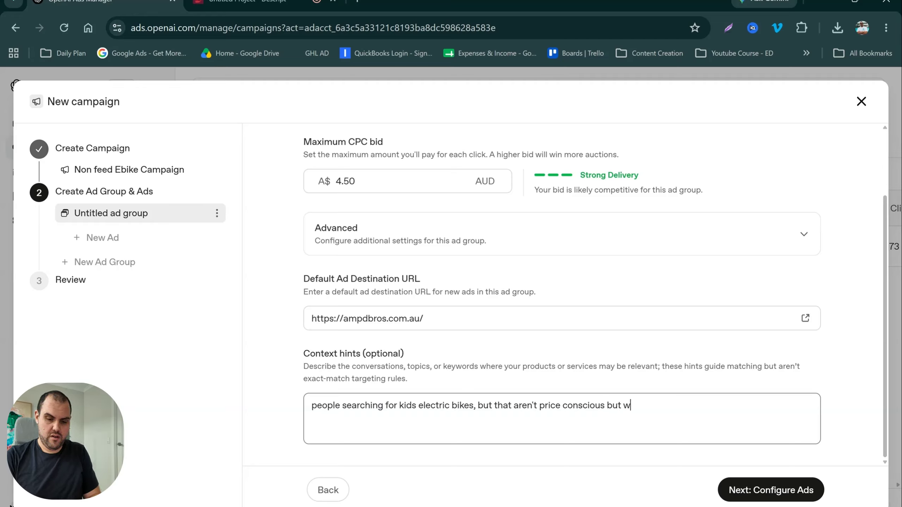
type("ant high quali")
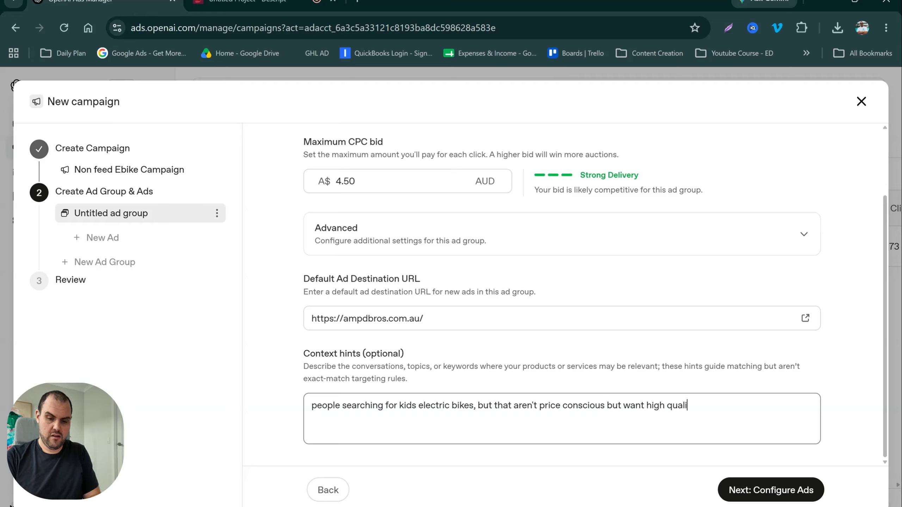
type("ty, lon")
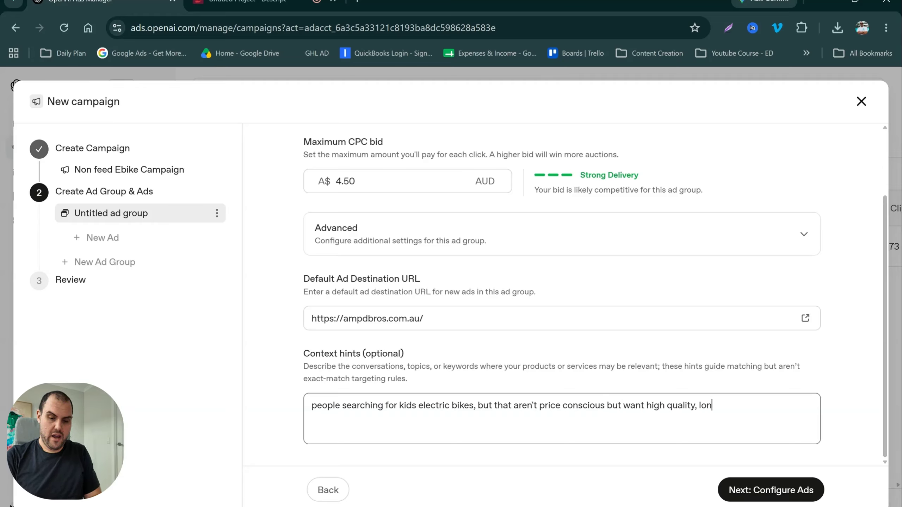
type("g range ")
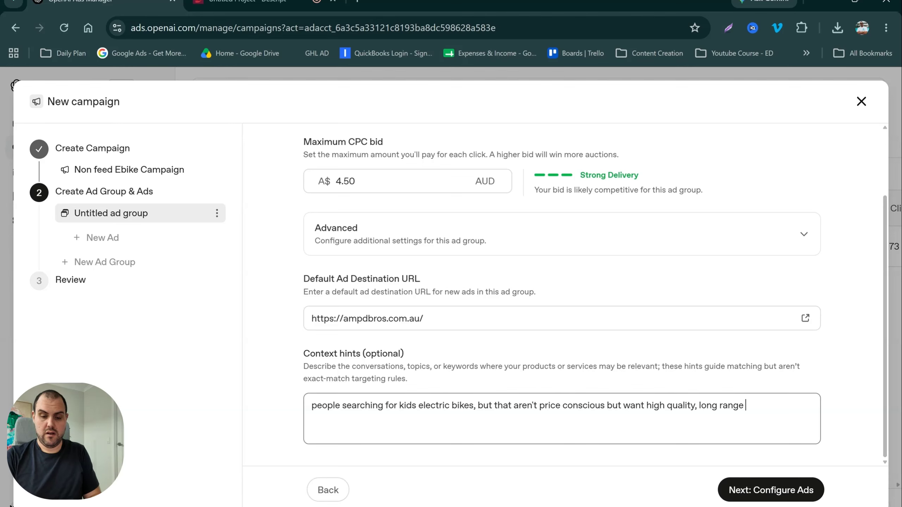
type("and an ")
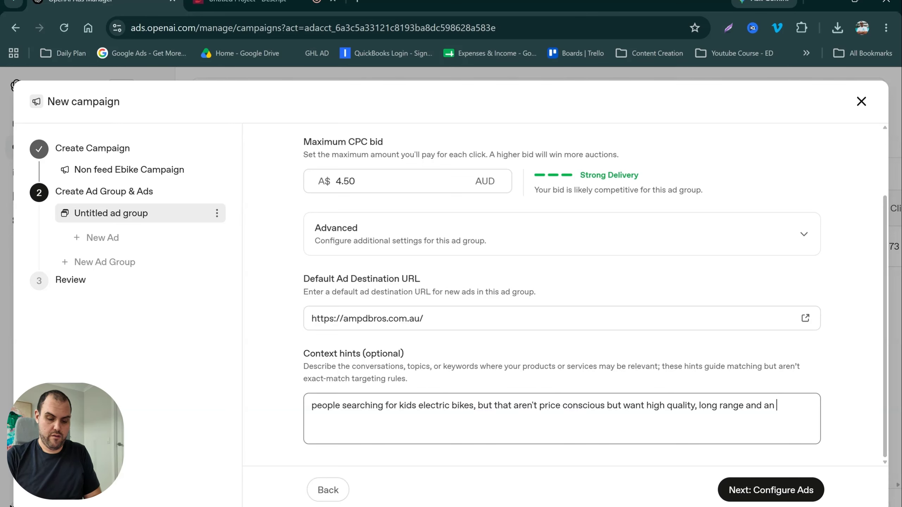
type("overal")
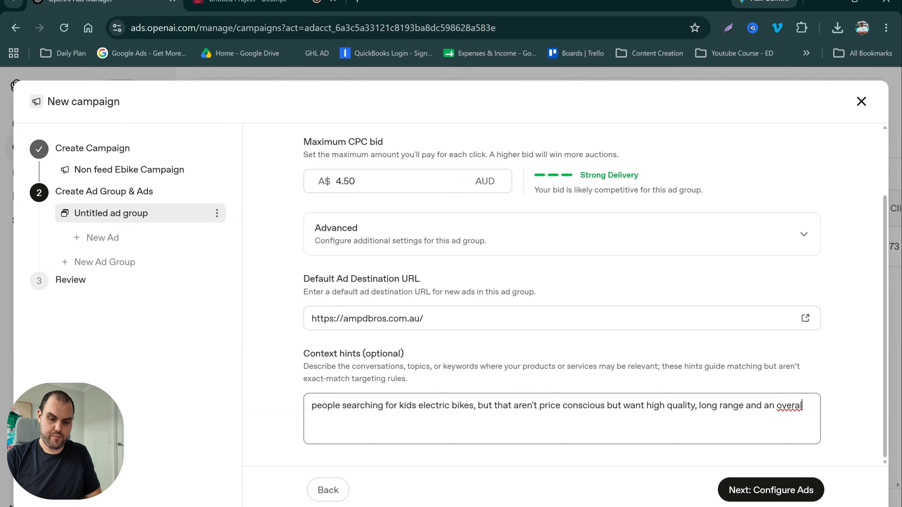
type("l")
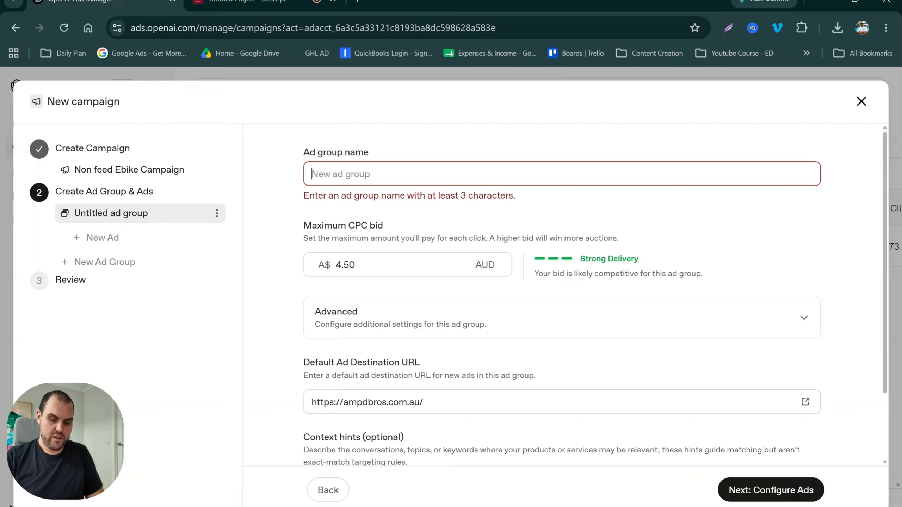
- Name the ad group "Kids Ebikes" and review its default destination URL and context hints
type("Kids Eb")
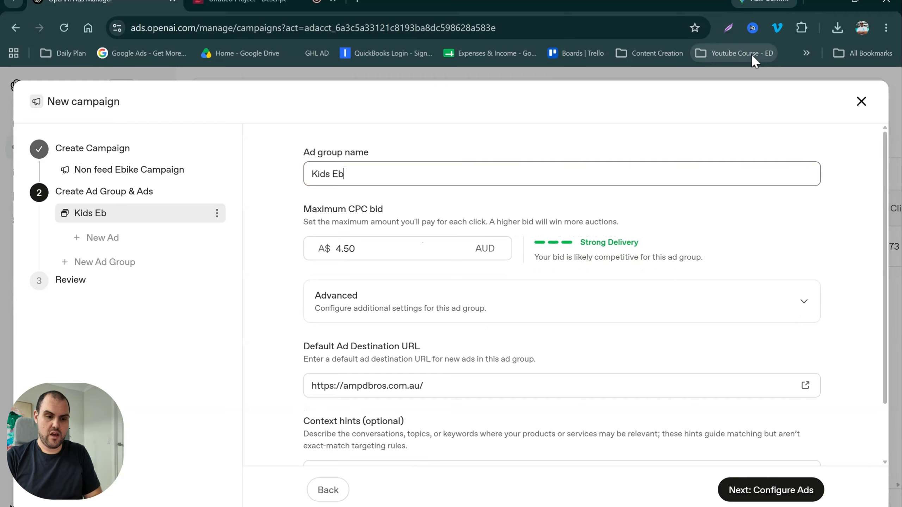
type("ikes")
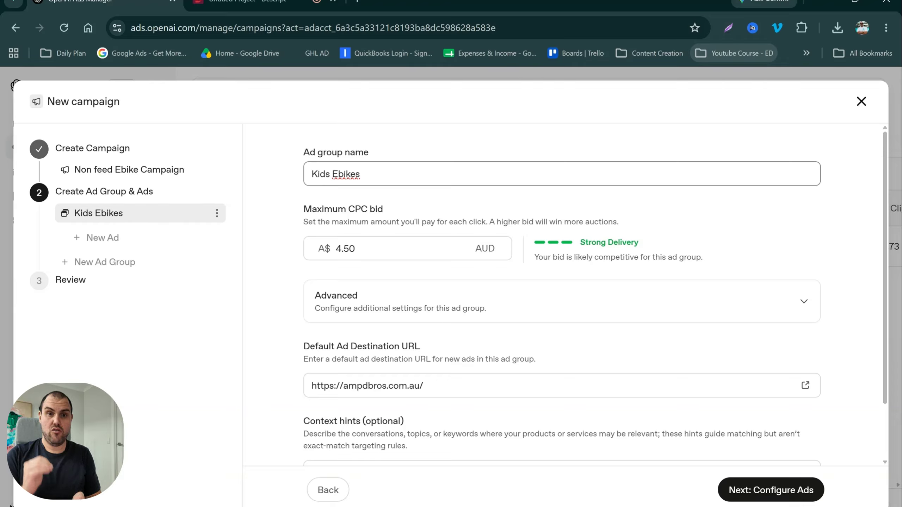
triple_click(366, 385)
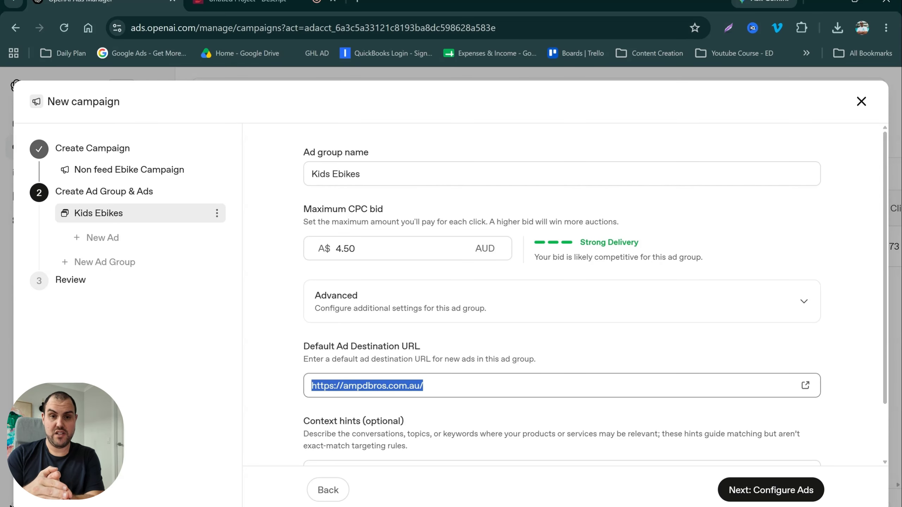
key("Tab")
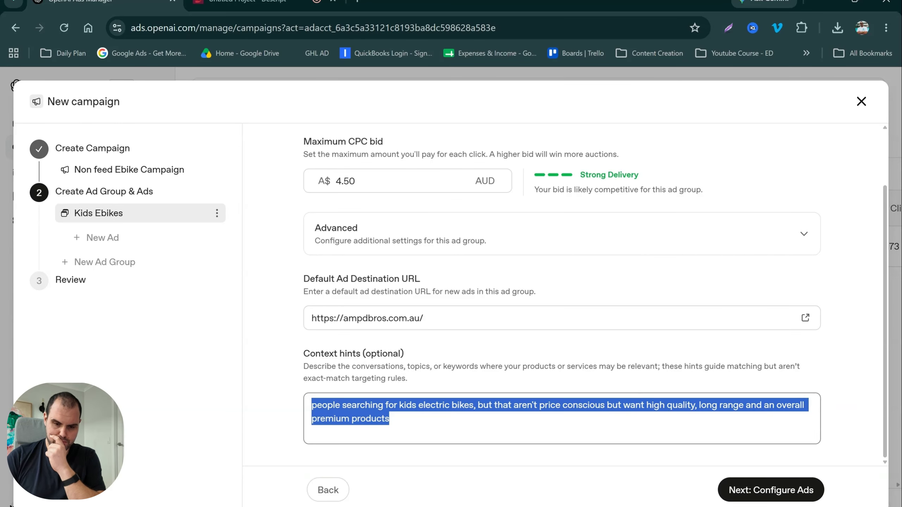
- Continue to the ad configuration and name the ad "Beach Image Ad"
left_click(791, 494)
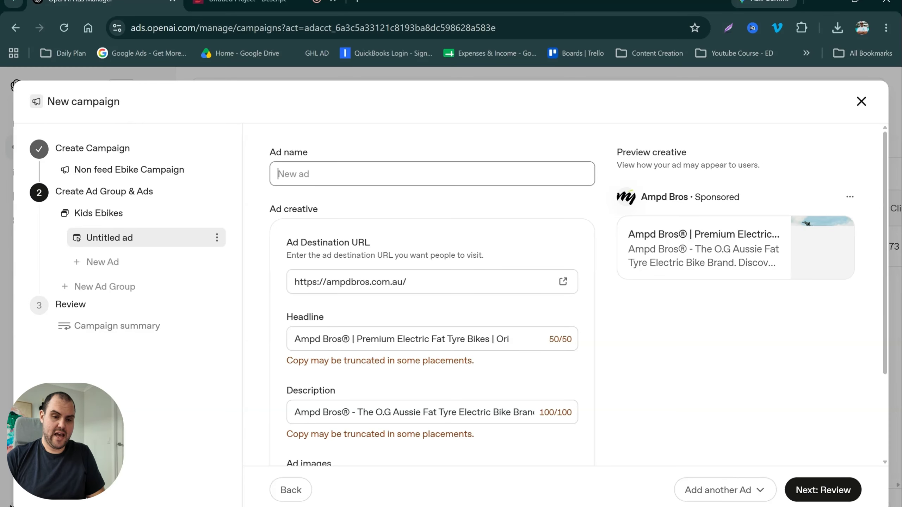
type("Beach Ima")
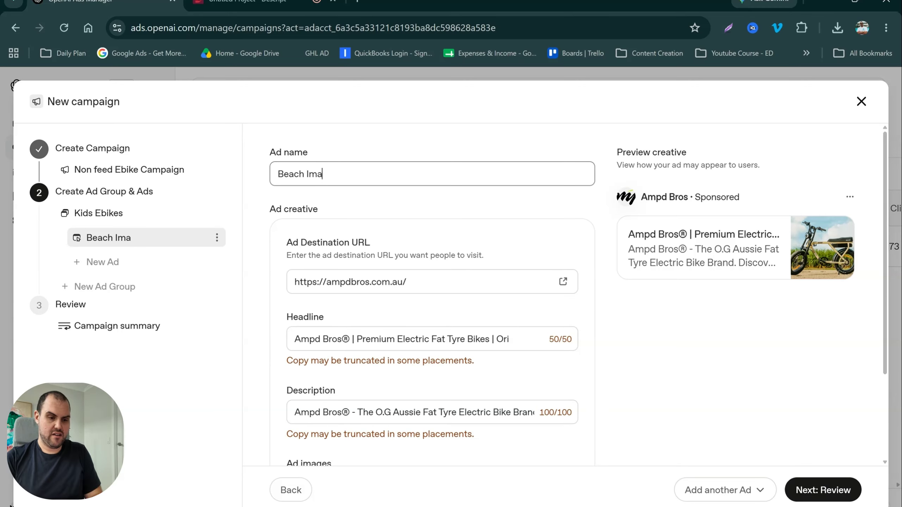
type("ge Ad")
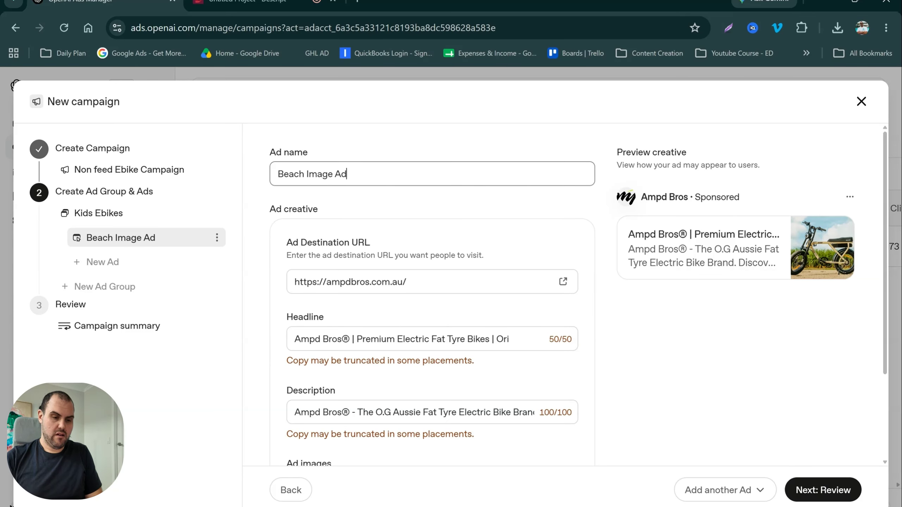
type(" - Targeting Ki")
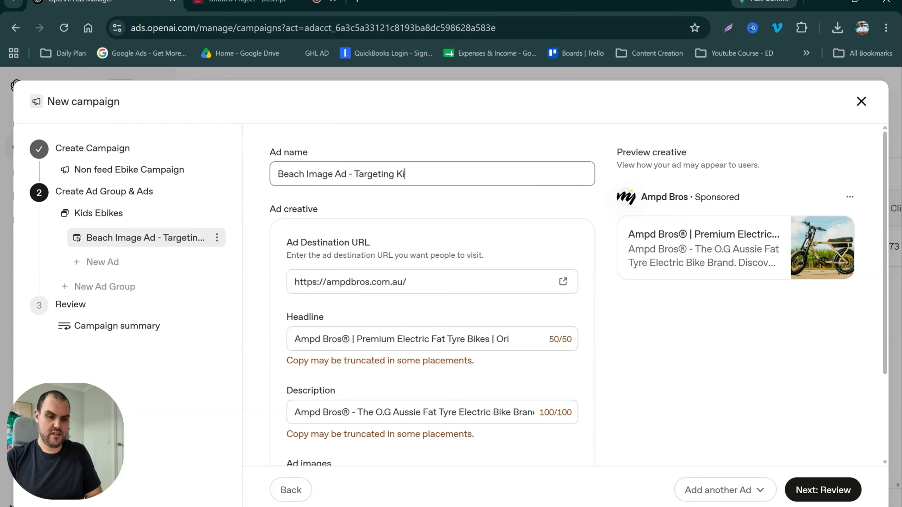
type("ds Surfing")
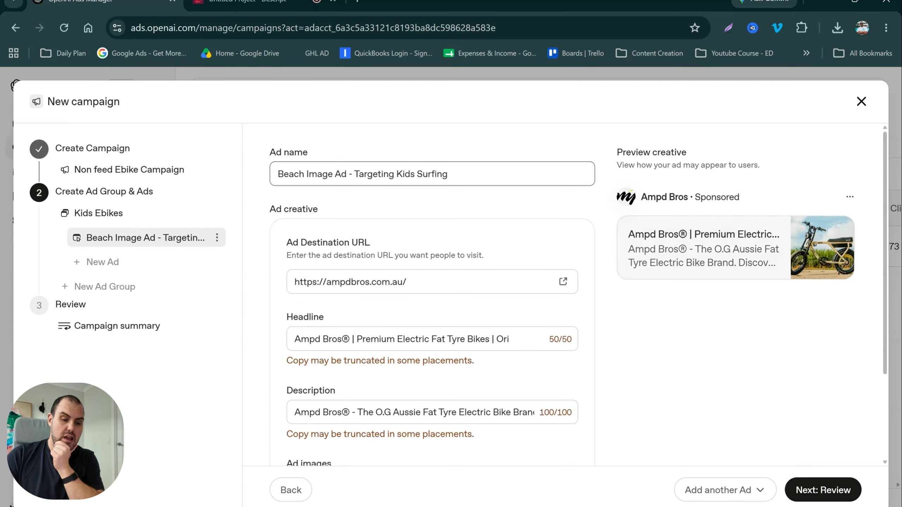
double_click(377, 339)
left_click(408, 282)
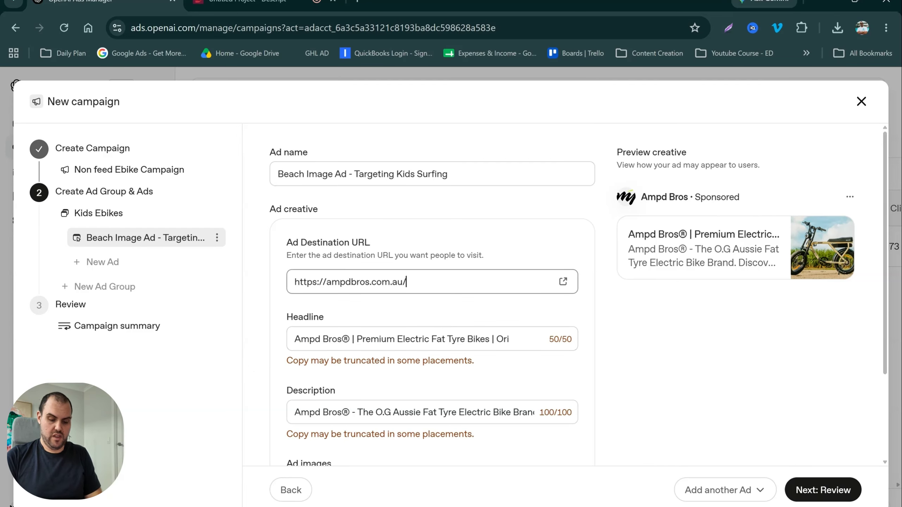
type("surfk")
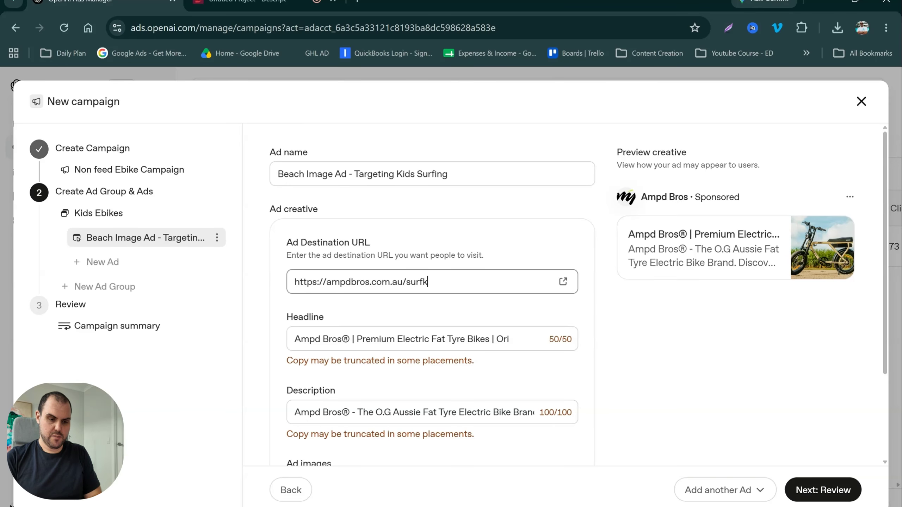
type("idsbike")
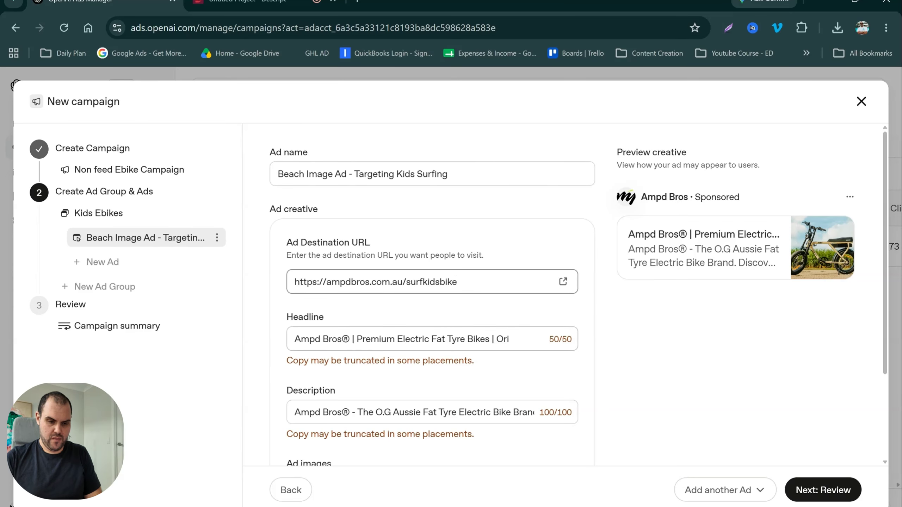
- Replace the ad headline with "Kids Ebike For Surfing"
triple_click(410, 339)
left_click(397, 339)
left_click_drag(357, 339, 288, 339)
key("BackSpace")
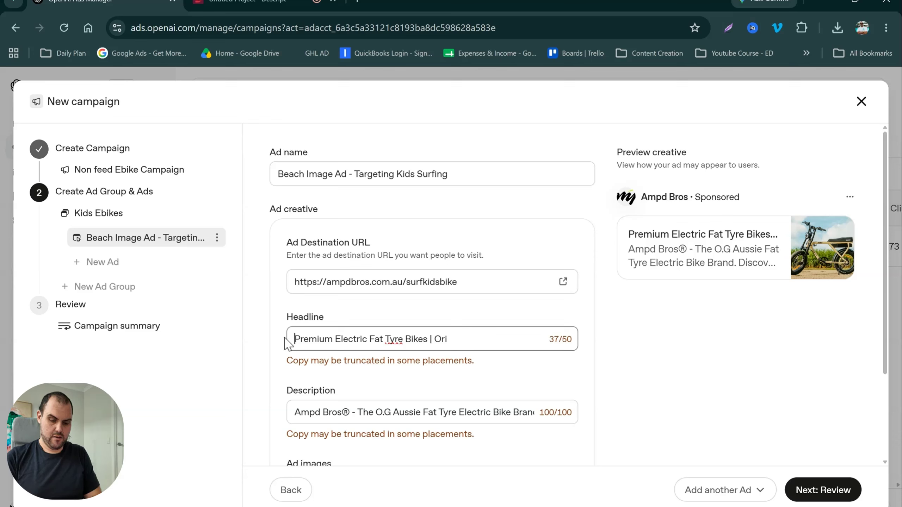
type("Kids ")
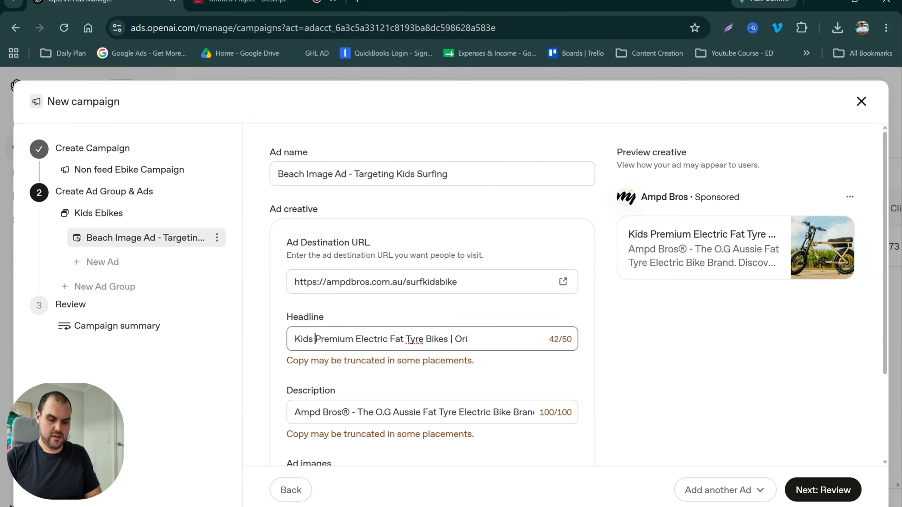
type("Ebike For ")
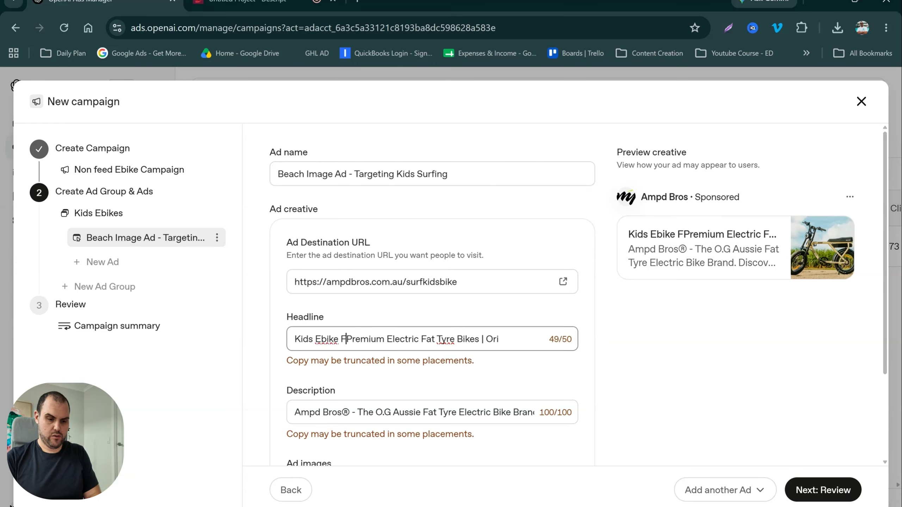
type("Surfing")
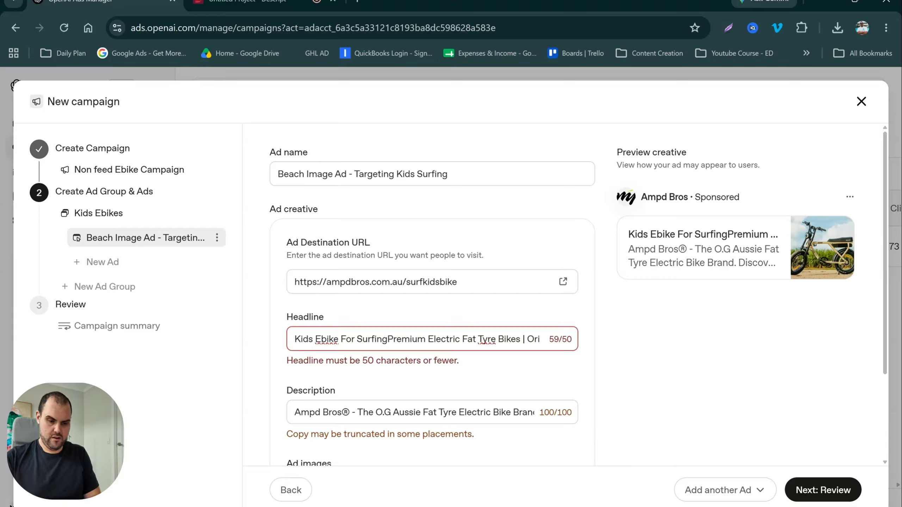
left_click(506, 339)
left_click(539, 338)
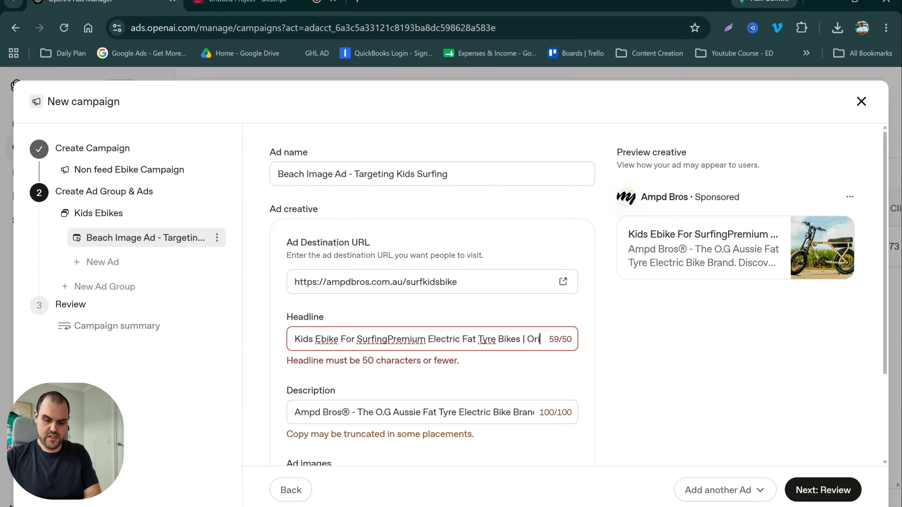
key("BackSpace")
key("BackSpace")
key("BackSpace")
key("BackSpace")
key("BackSpace")
key("BackSpace")
key("BackSpace")
key("BackSpace")
key("BackSpace")
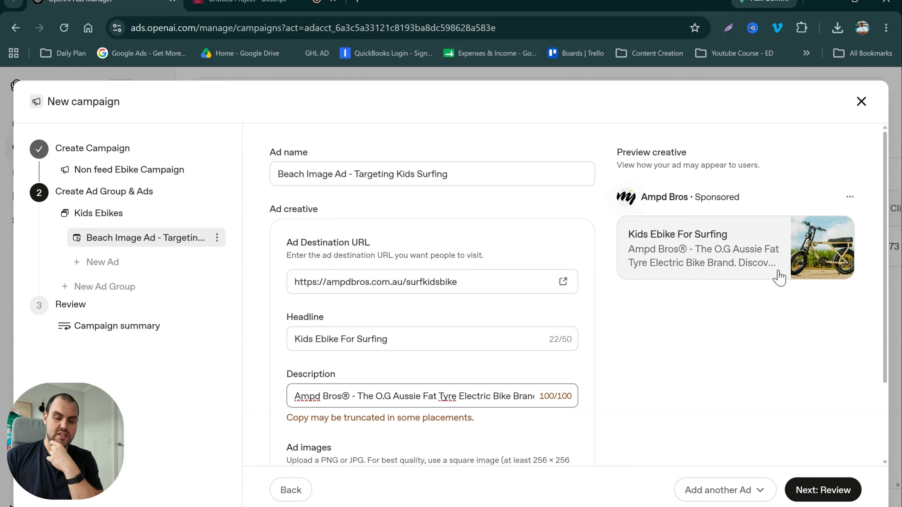
- Insert "Best Surfing Ebike in Australia by" at the beginning of the ad description
double_click(307, 395)
left_click(300, 395)
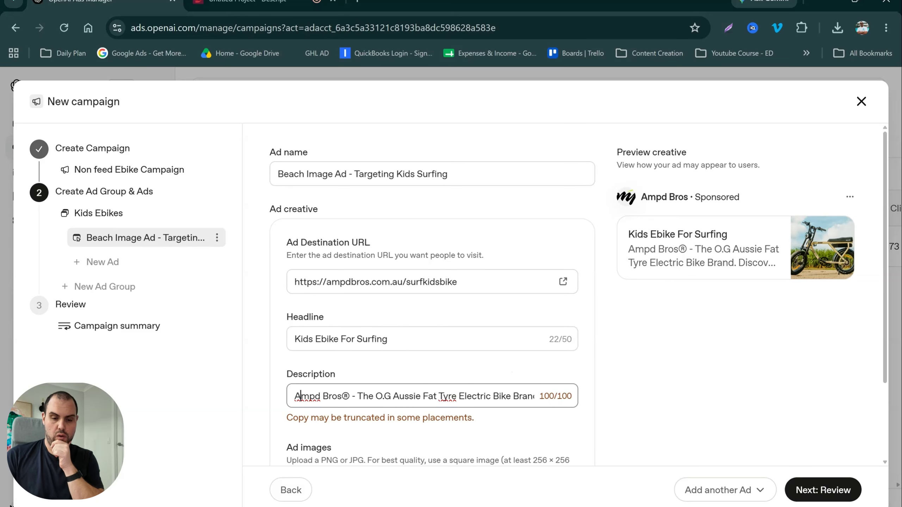
double_click(307, 396)
key("ctrl+a")
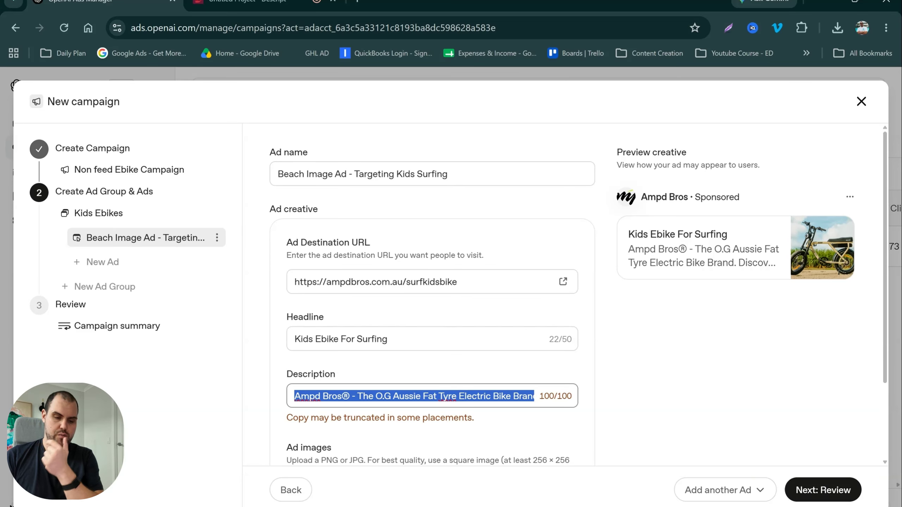
scroll(259, 437, "down", 2)
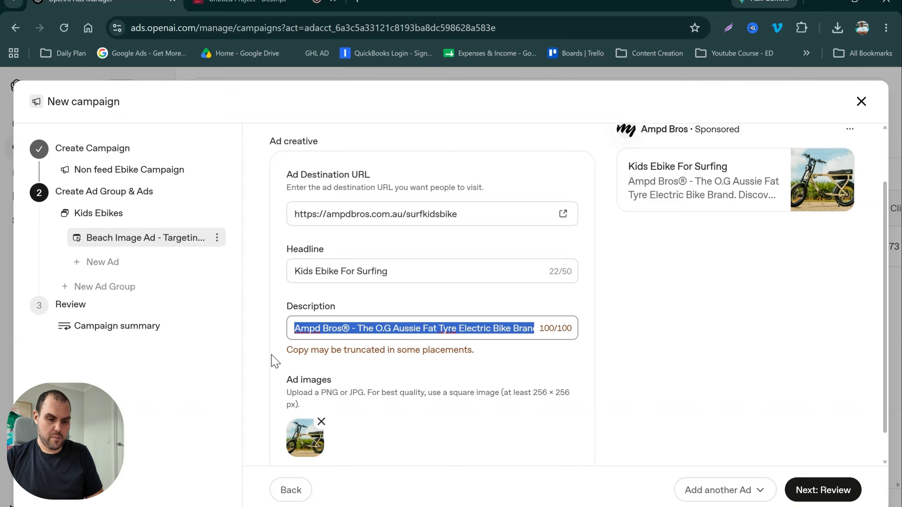
left_click(294, 328)
type("Our")
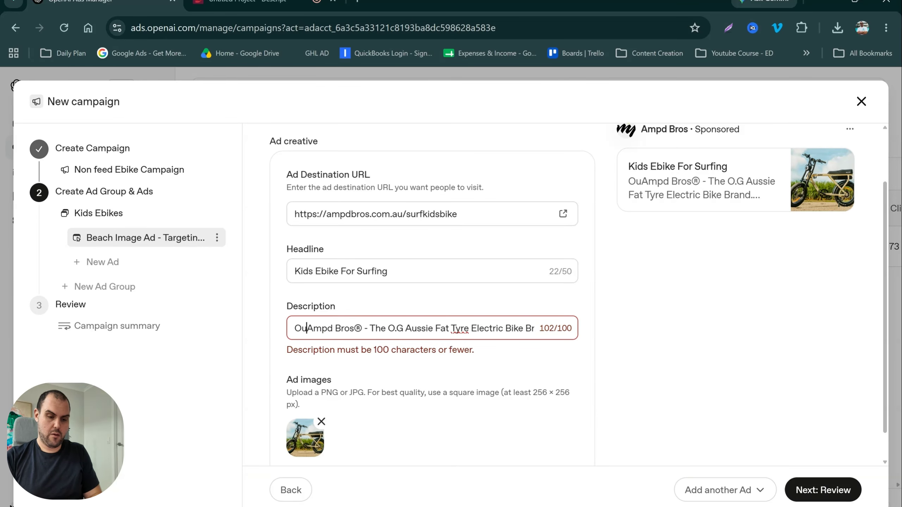
key("BackSpace")
key("BackSpace")
key("BackSpace")
key("BackSpace")
type("Best ")
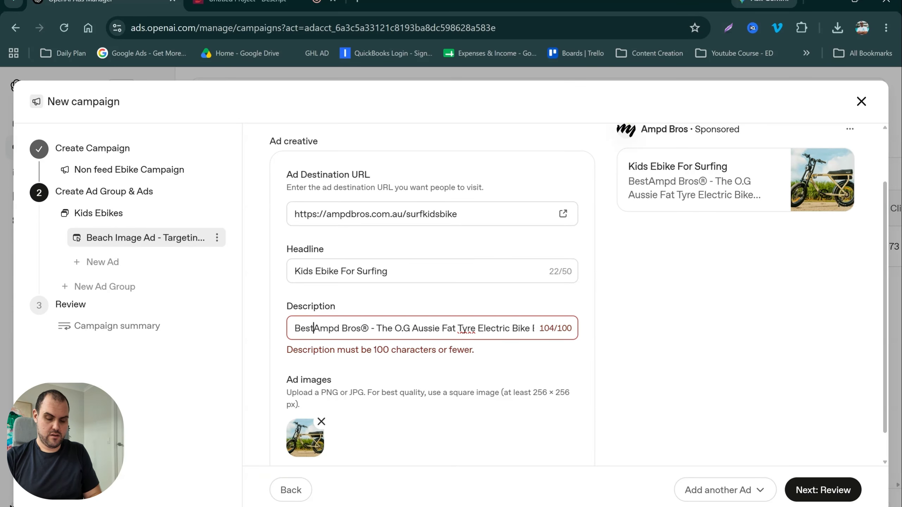
type("Surfing Ebi")
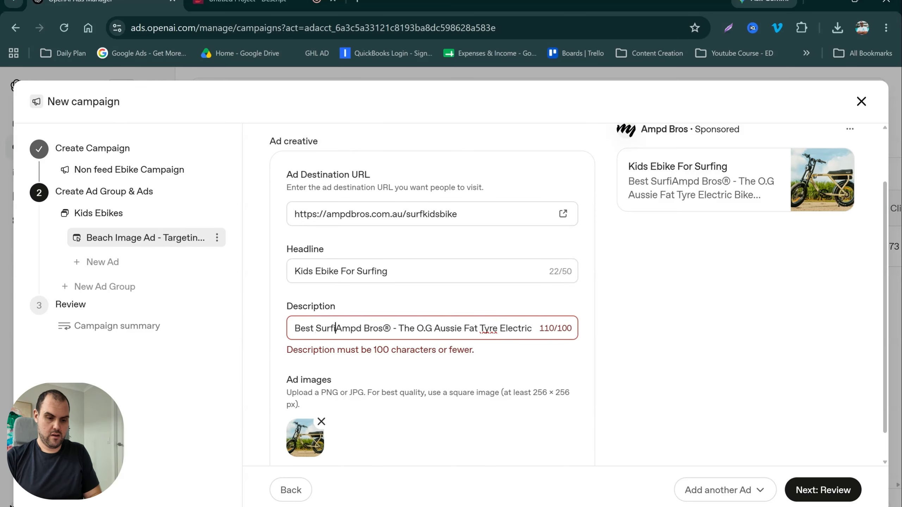
type("ke in Au")
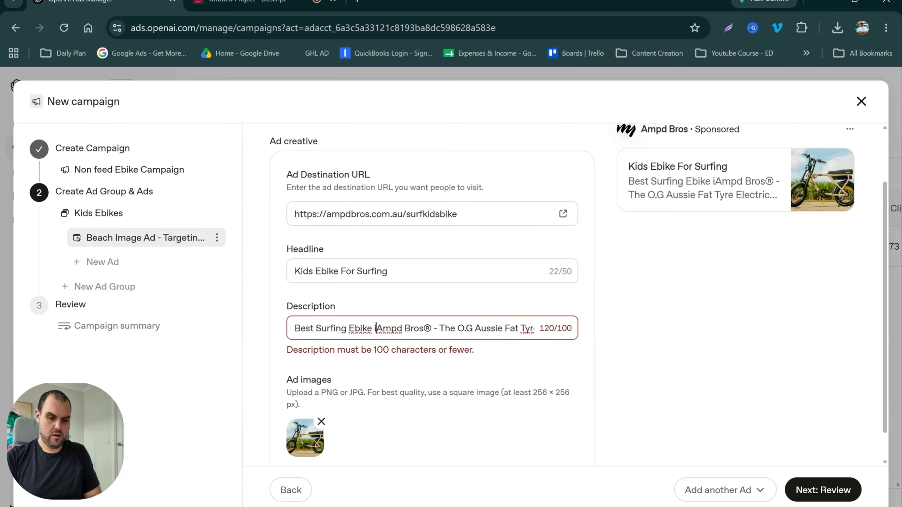
type("stralia by")
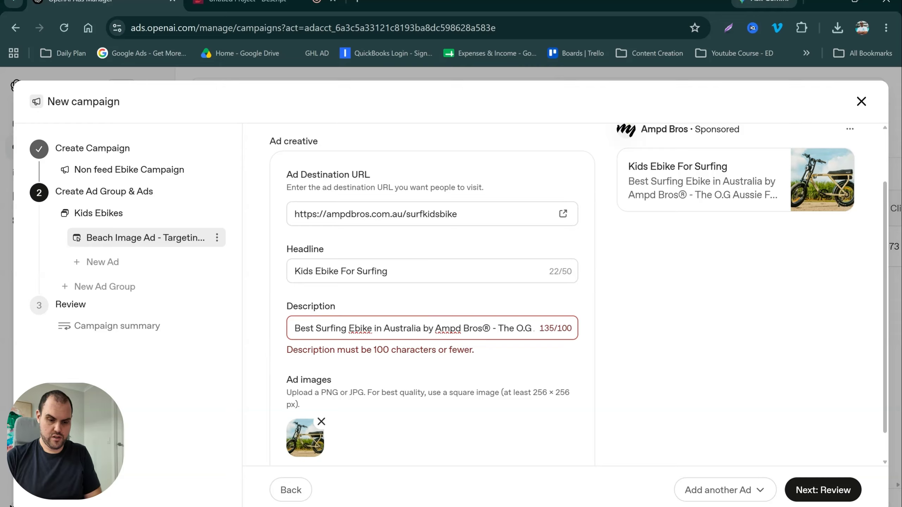
- Make the ad description read "Best Surfing Ebike in Australia by Ampd Bros. Shop surfing ebikes and more"
key("ctrl+a")
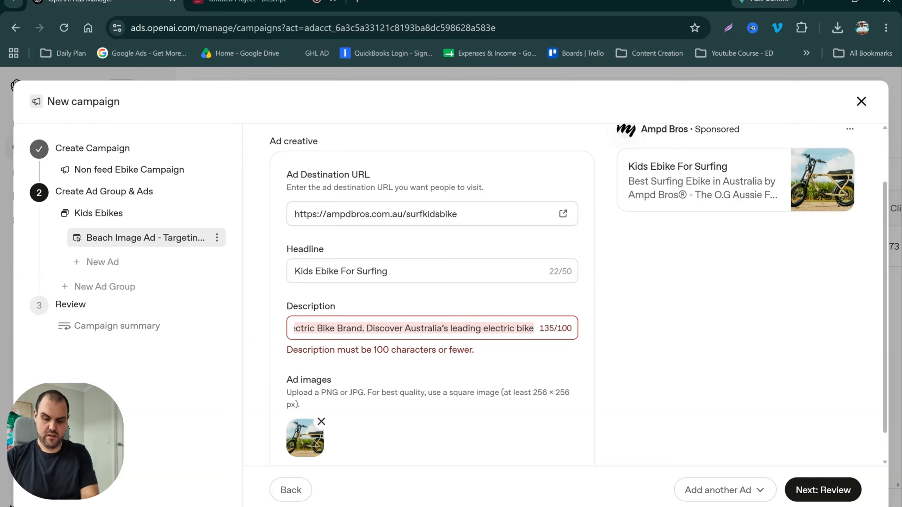
type("Best Surfing Ebike in Australia by Ampd Bros")
type(". Shop sur8fi")
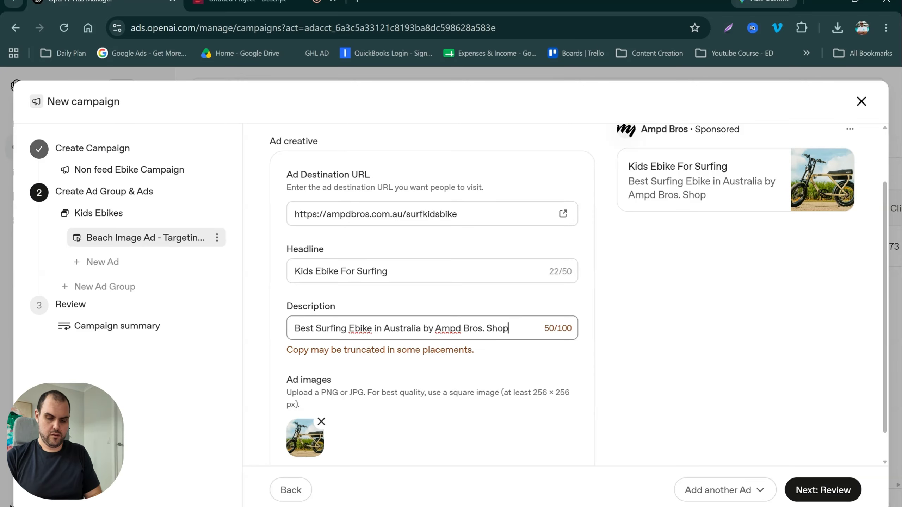
key("BackSpace")
key("BackSpace")
key("BackSpace")
type("fing ")
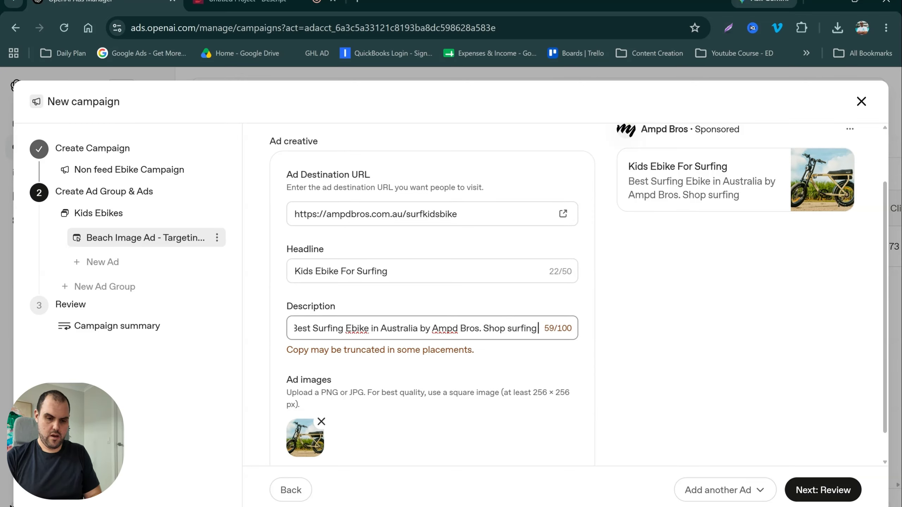
type("ebikes and more")
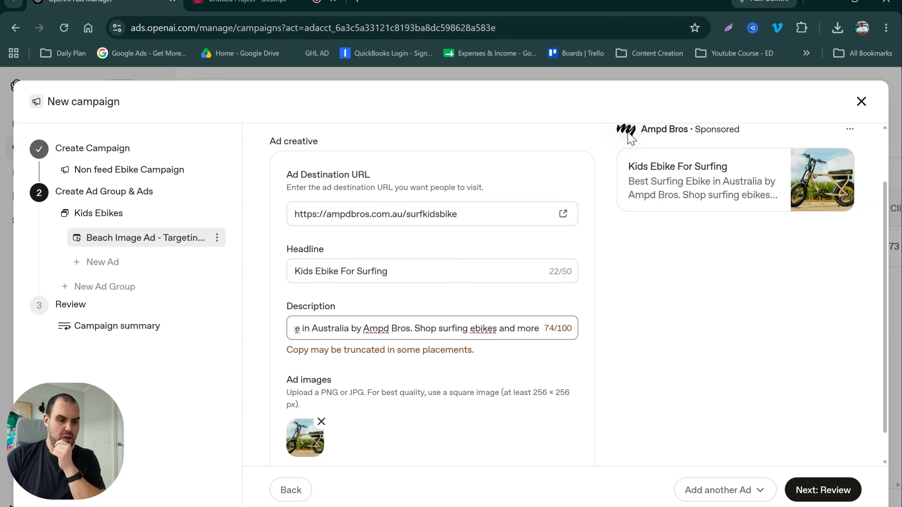
- Continue to the campaign summary, review the ad group and ad details, and close the new campaign without publishing it
scroll(635, 217, "up", 2)
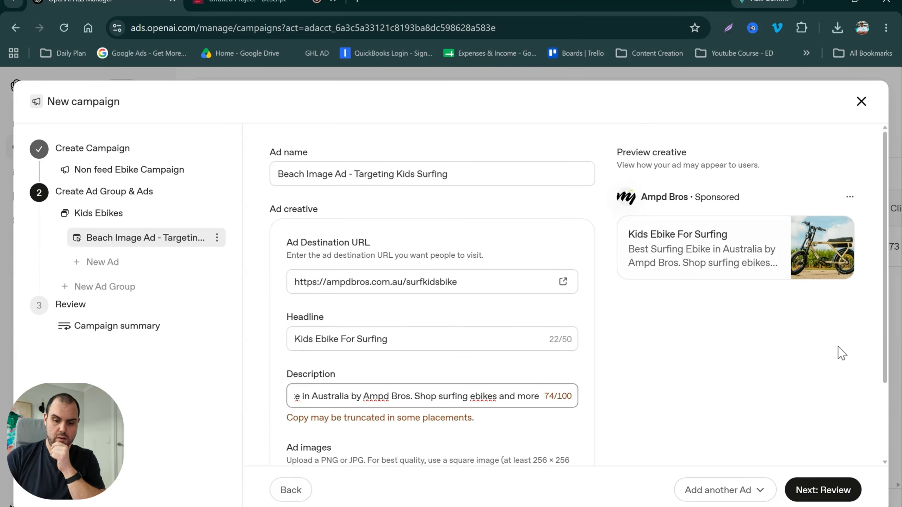
left_click(816, 490)
scroll(671, 376, "down", 5)
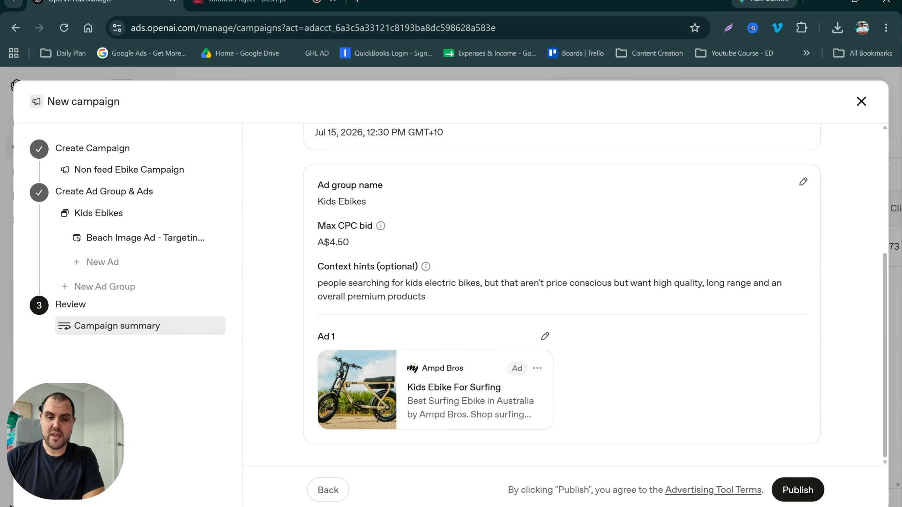
left_click(862, 101)
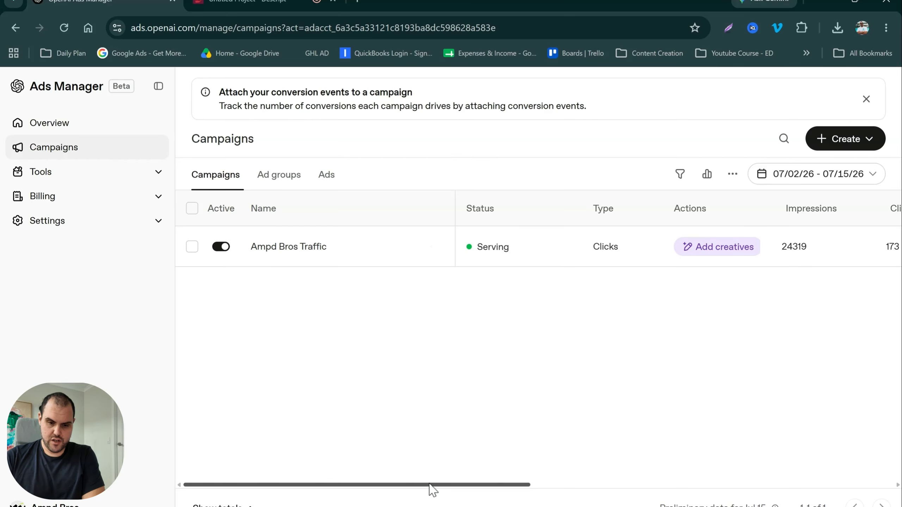
- Open the generated ad suggestion for the Ampd Bros Traffic campaign, review its title, description, link and image, and create the ad
left_click_drag(430, 484, 481, 485)
left_click(597, 248)
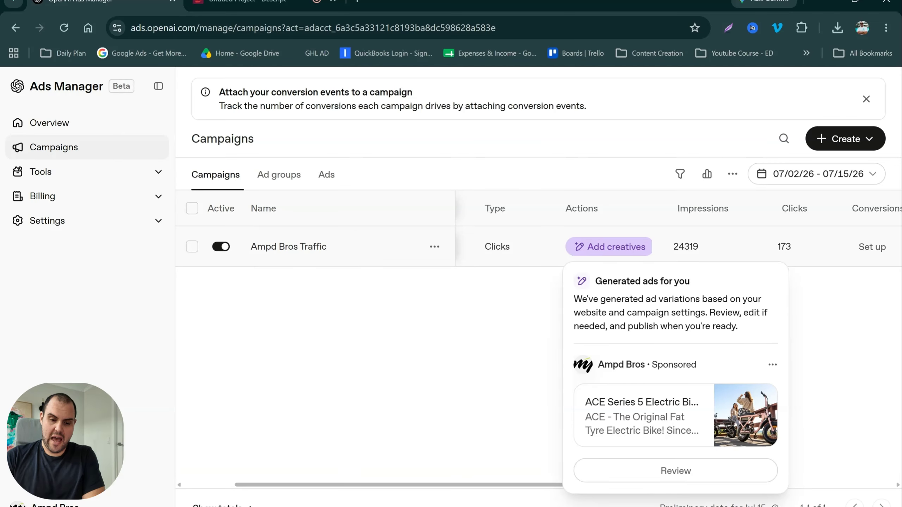
left_click(595, 253)
left_click(682, 471)
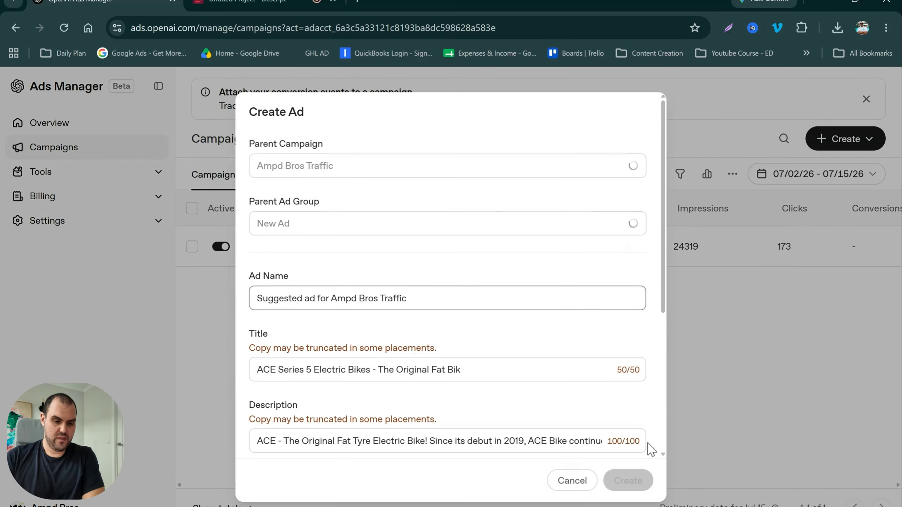
scroll(554, 337, "down", 3)
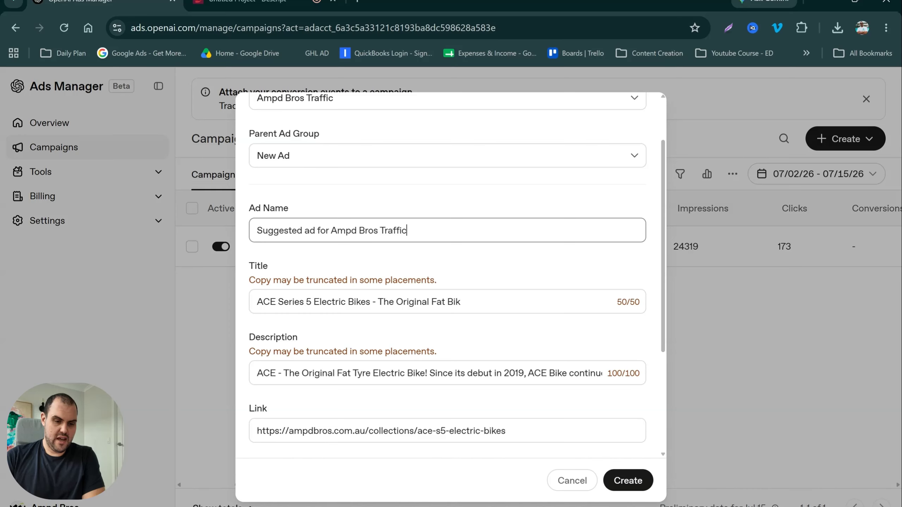
scroll(447, 284, "down", 2)
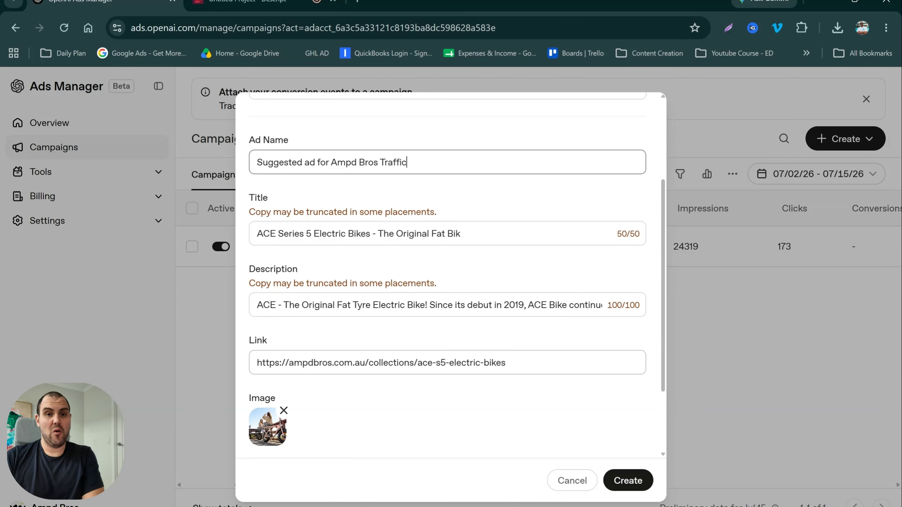
left_click(621, 477)
- Examine the Ampd Bros Traffic campaign's spend, CTR, average CPC and average CPM, and open its ad groups
left_click_drag(409, 485, 631, 472)
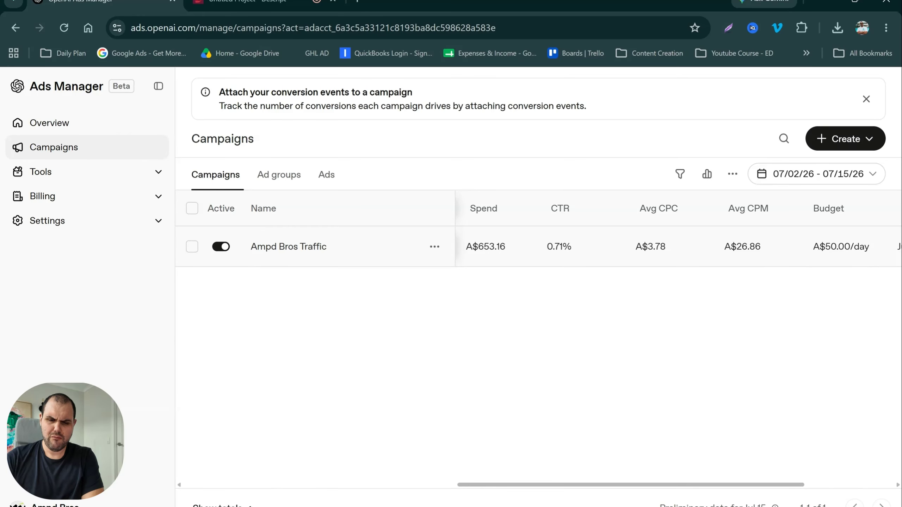
double_click(748, 247)
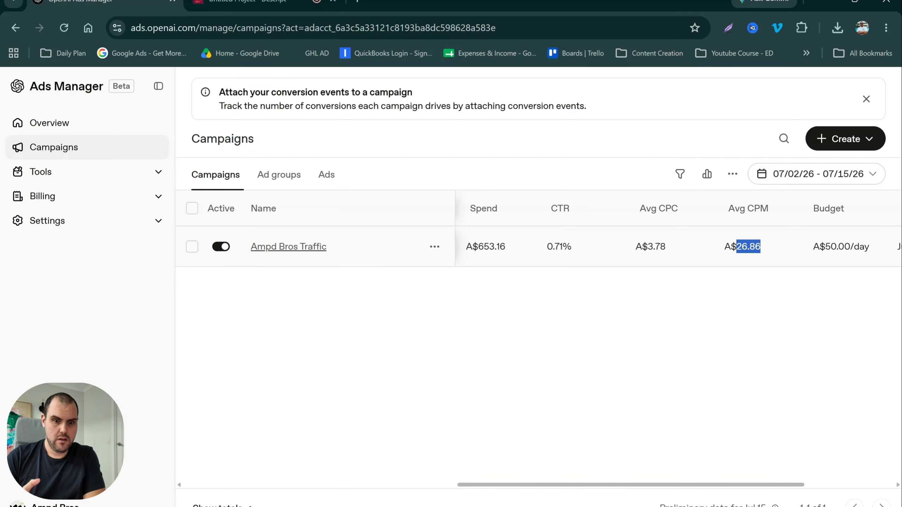
left_click(298, 248)
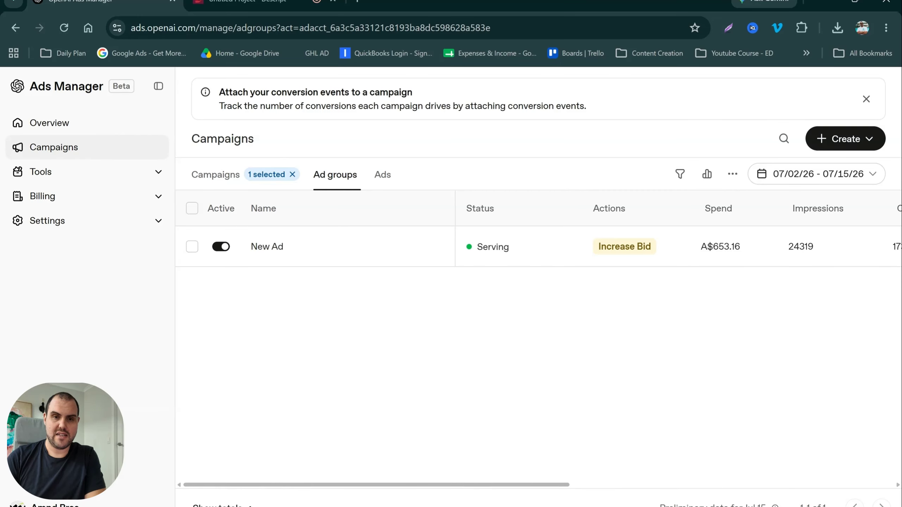
- Open the bid recommendation for the "New Ad" ad group, check its maximum CPC bid, and save the ad group
left_click(619, 255)
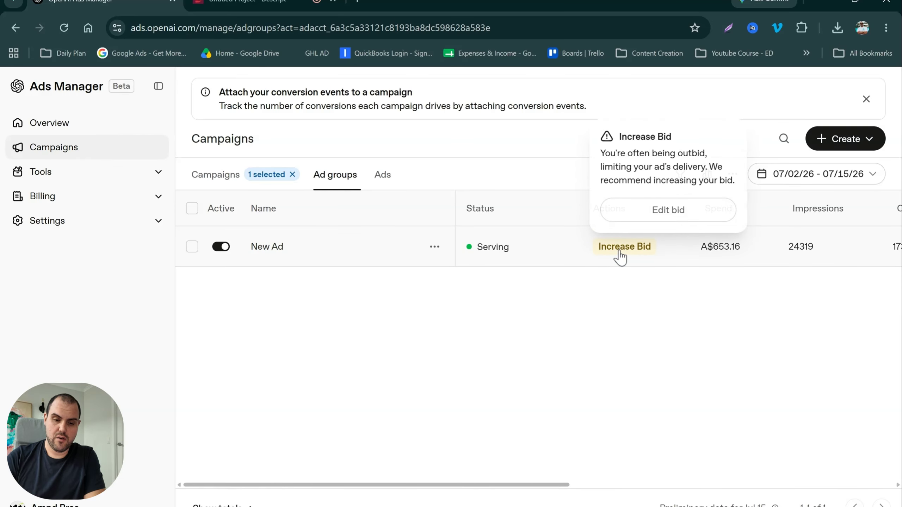
left_click(646, 217)
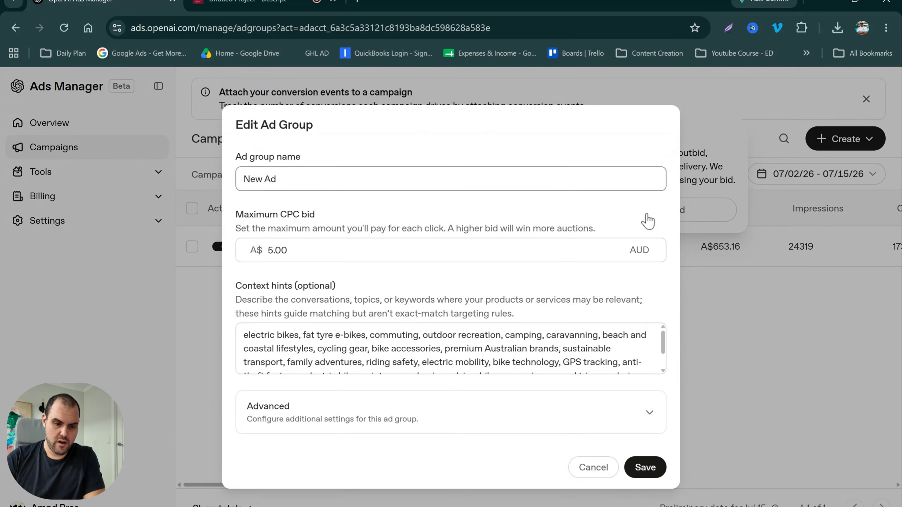
key("Tab")
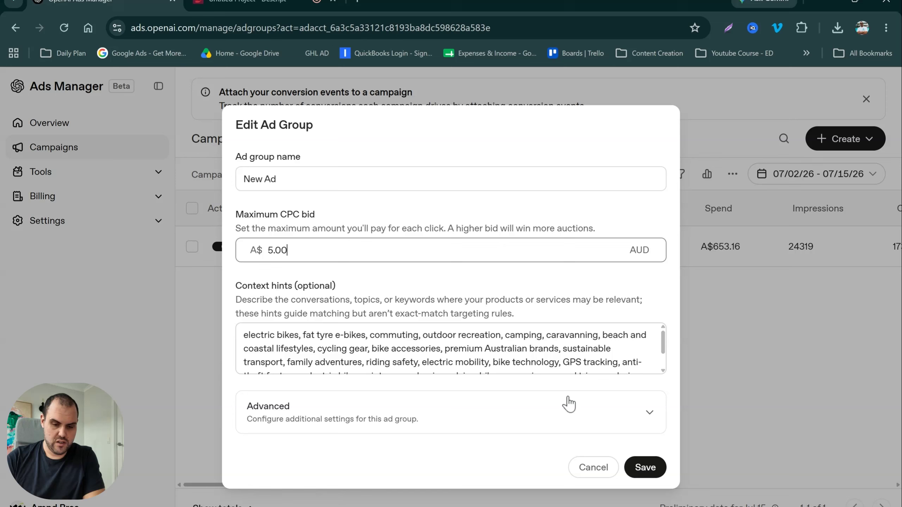
left_click(645, 468)
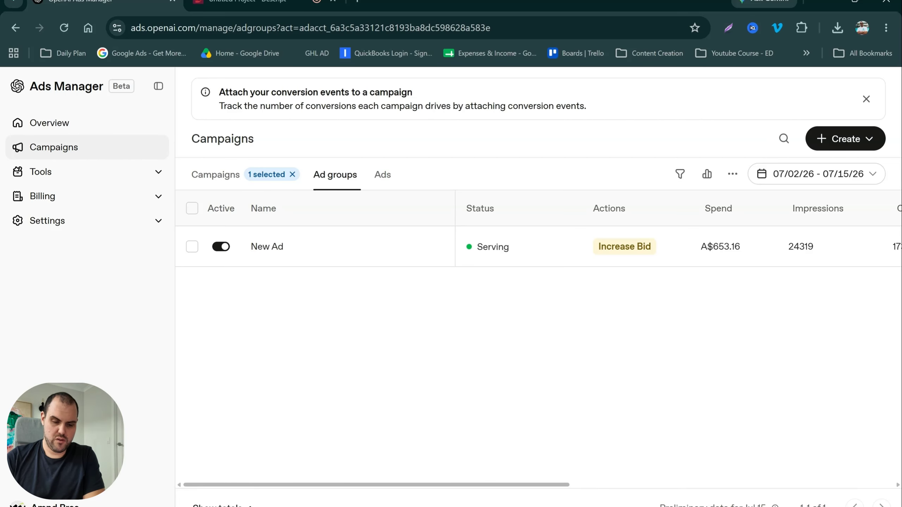
- Examine the "New Ad" ad group's CTR, cost metrics and context hints, and open the campaign's list of ads
left_click_drag(448, 485, 658, 482)
left_click_drag(611, 247, 635, 247)
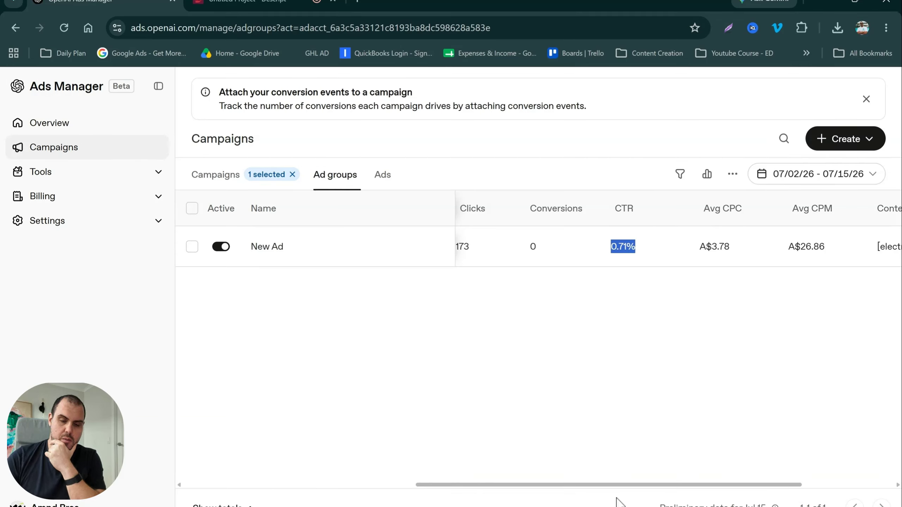
left_click_drag(600, 483, 781, 472)
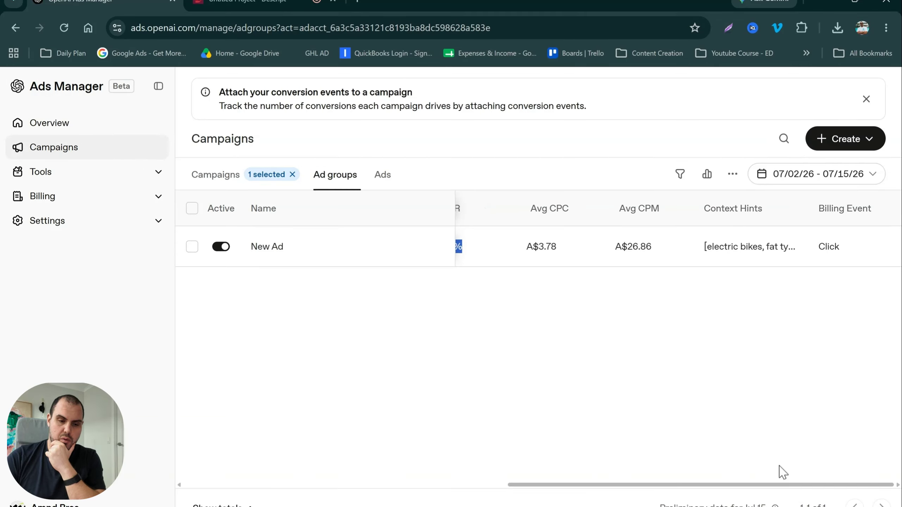
left_click(375, 192)
left_click(381, 176)
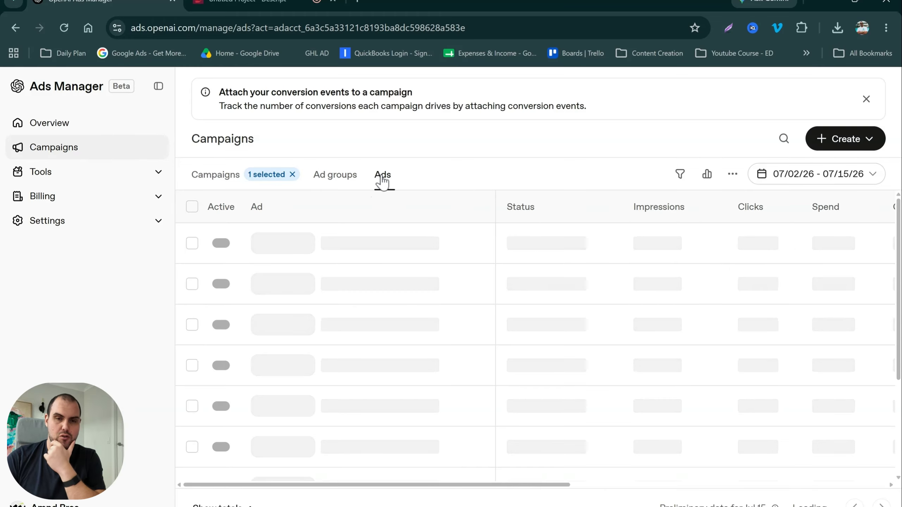